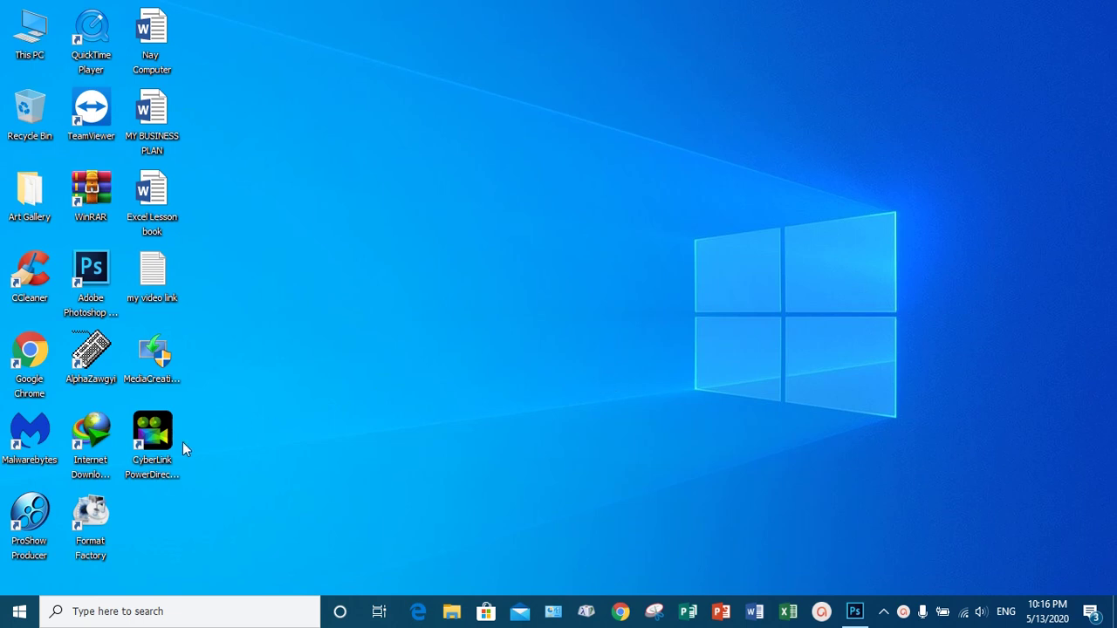
- Start CyberLink PowerDirector and enter its Full Feature Editor
{"action": "left_click", "coordinate": [154, 442]}
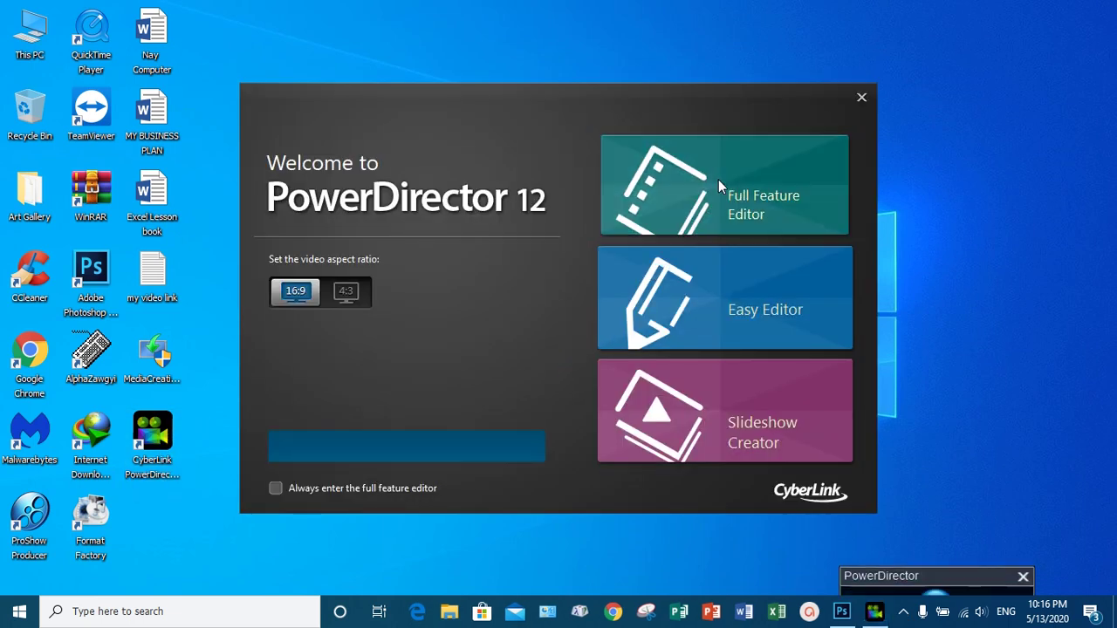
{"action": "left_click", "coordinate": [718, 179]}
{"action": "left_click", "coordinate": [1020, 461]}
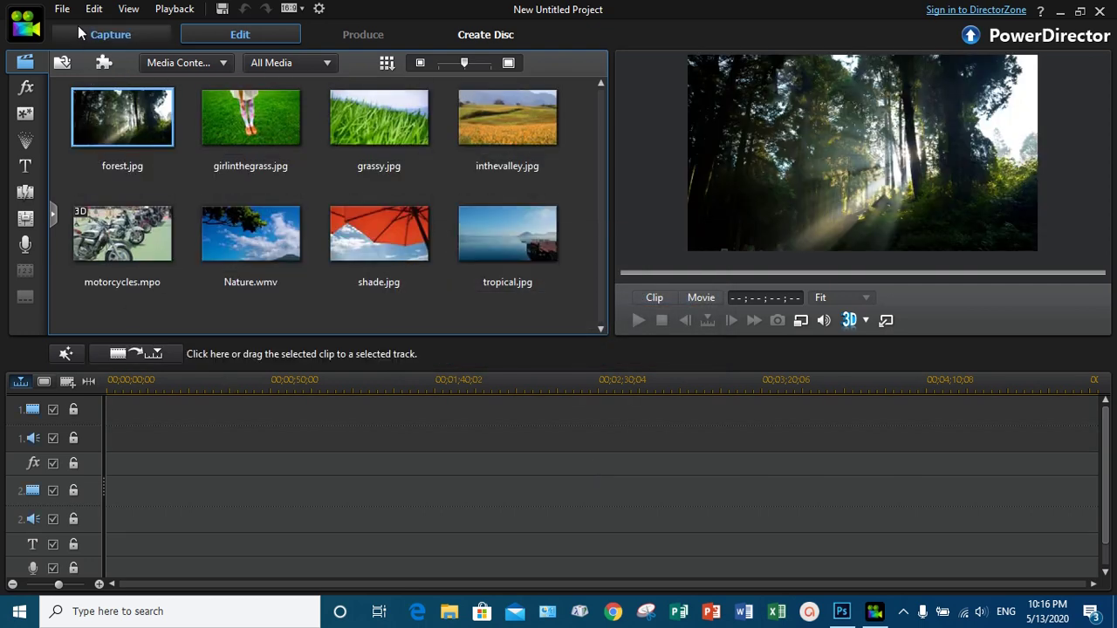
- Import the media file "my video" from the FFOutput folder into the media library
{"action": "left_click", "coordinate": [62, 9]}
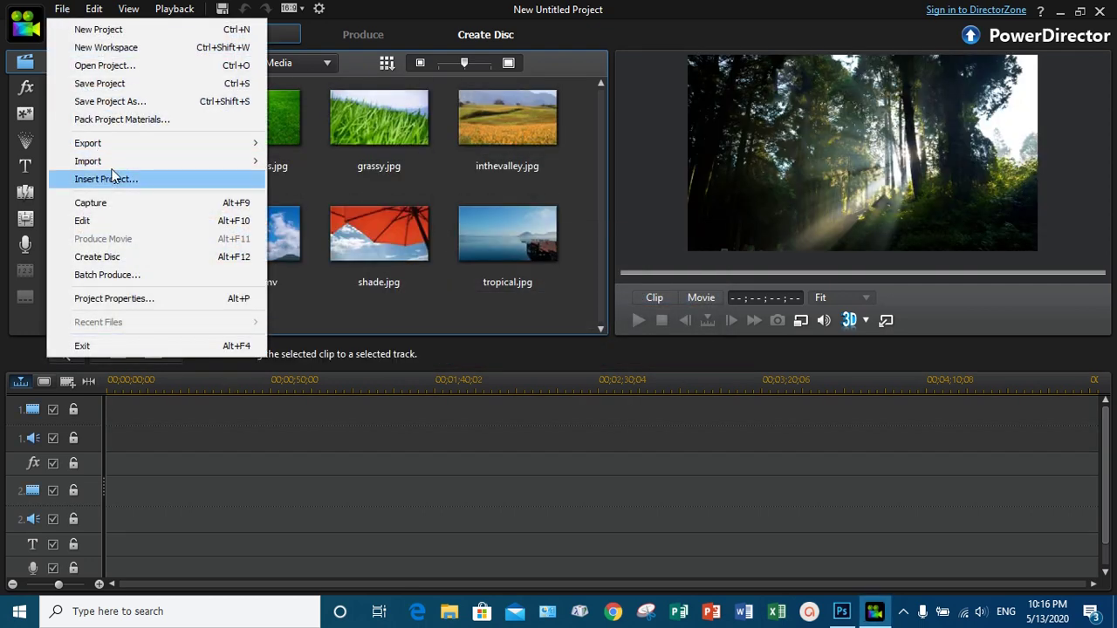
{"action": "mouse_move", "coordinate": [130, 163]}
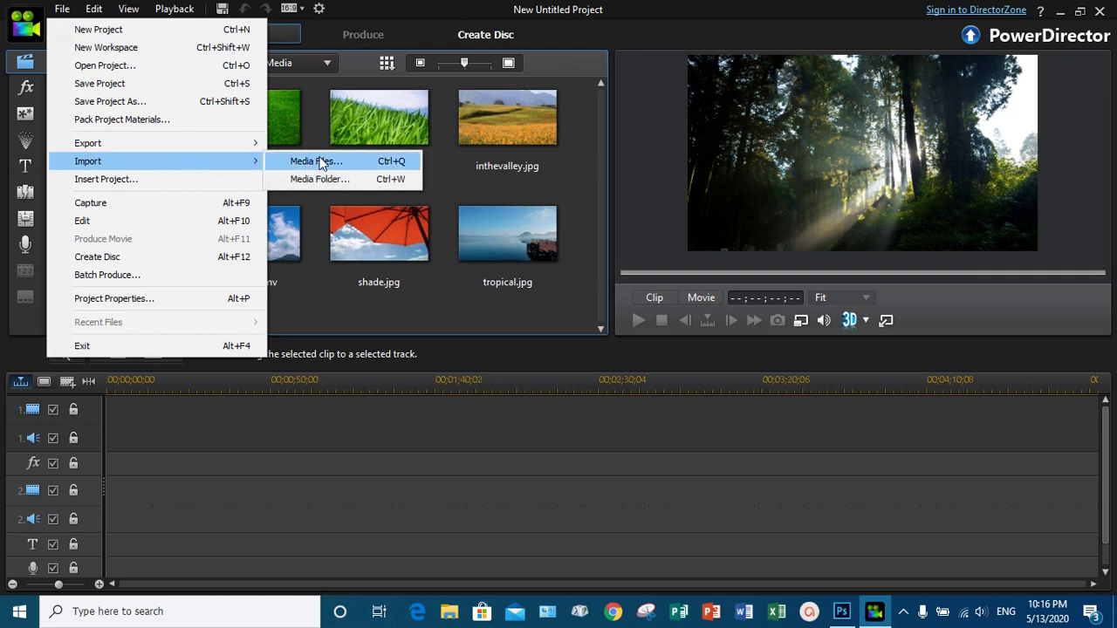
{"action": "left_click", "coordinate": [321, 162]}
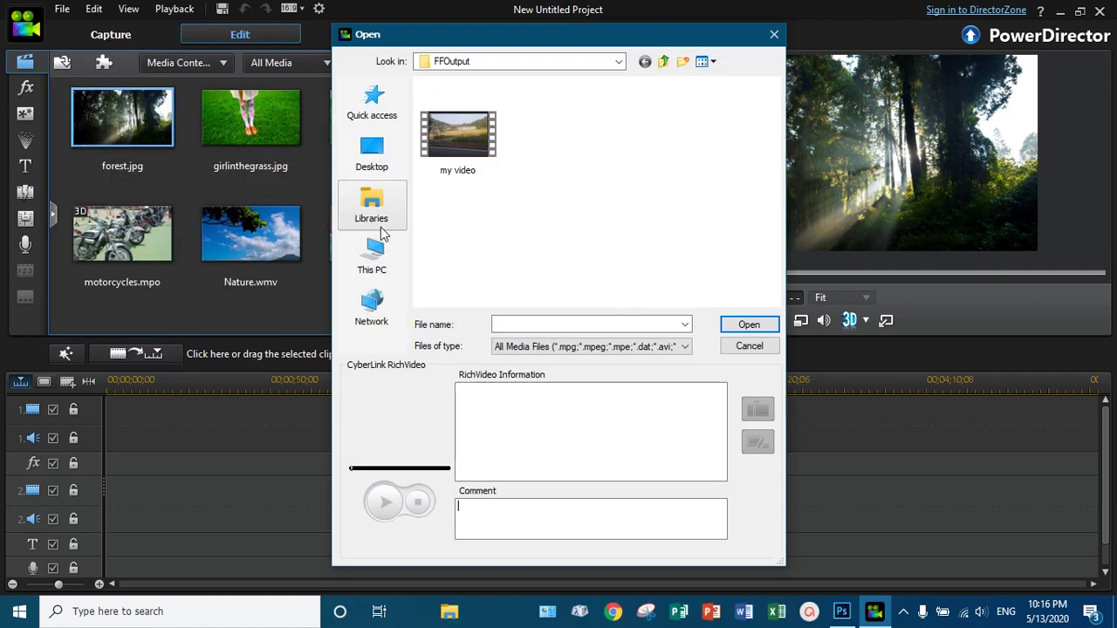
{"action": "left_click", "coordinate": [464, 150]}
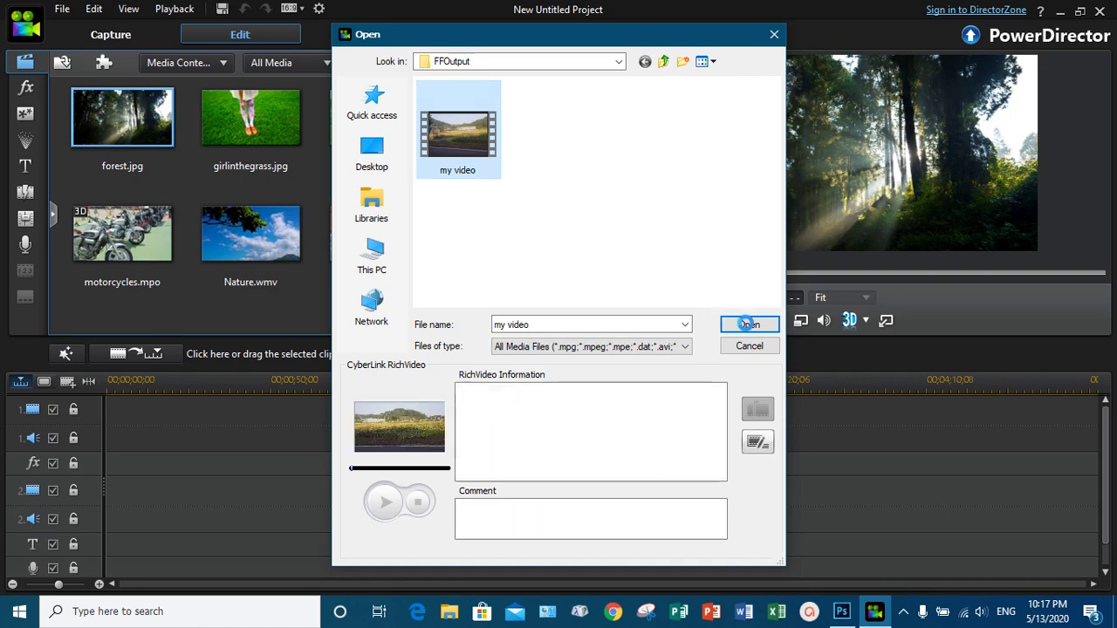
{"action": "left_click", "coordinate": [746, 325]}
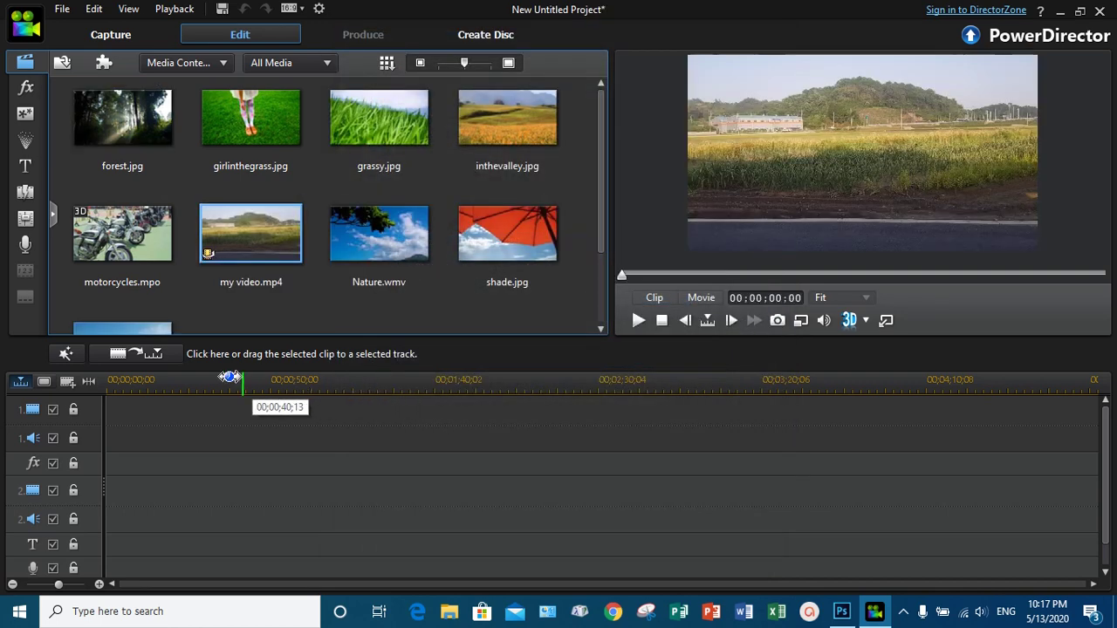
- Place my video.mp4 at the very start of video track 1 in the timeline
{"action": "mouse_move", "coordinate": [282, 259]}
{"action": "left_click_drag", "start_coordinate": [273, 240], "coordinate": [92, 423]}
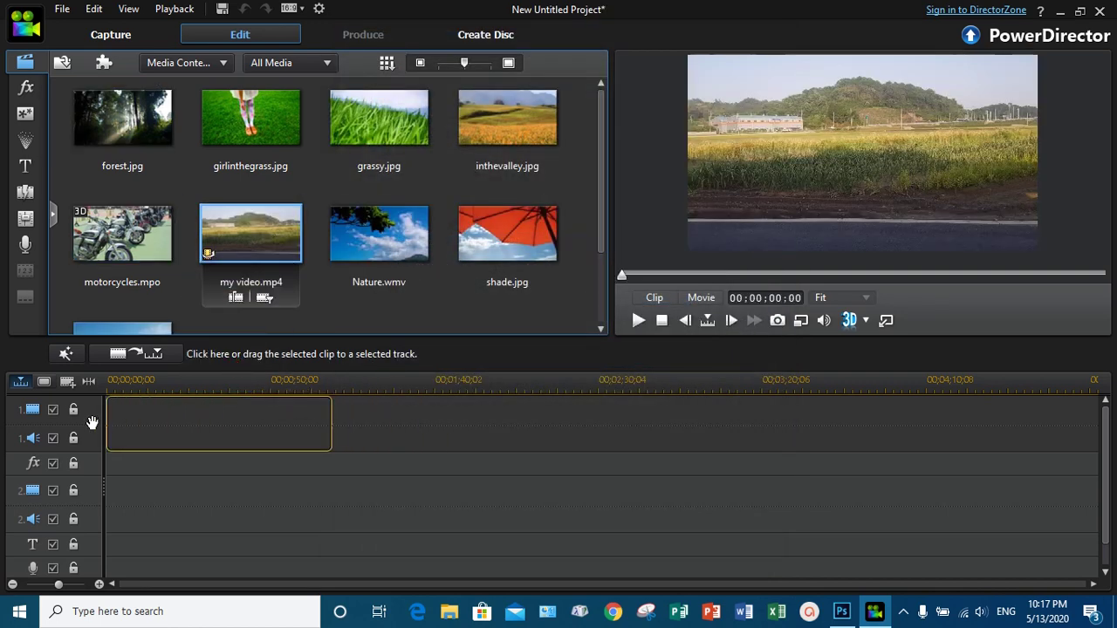
{"action": "left_click", "coordinate": [653, 369]}
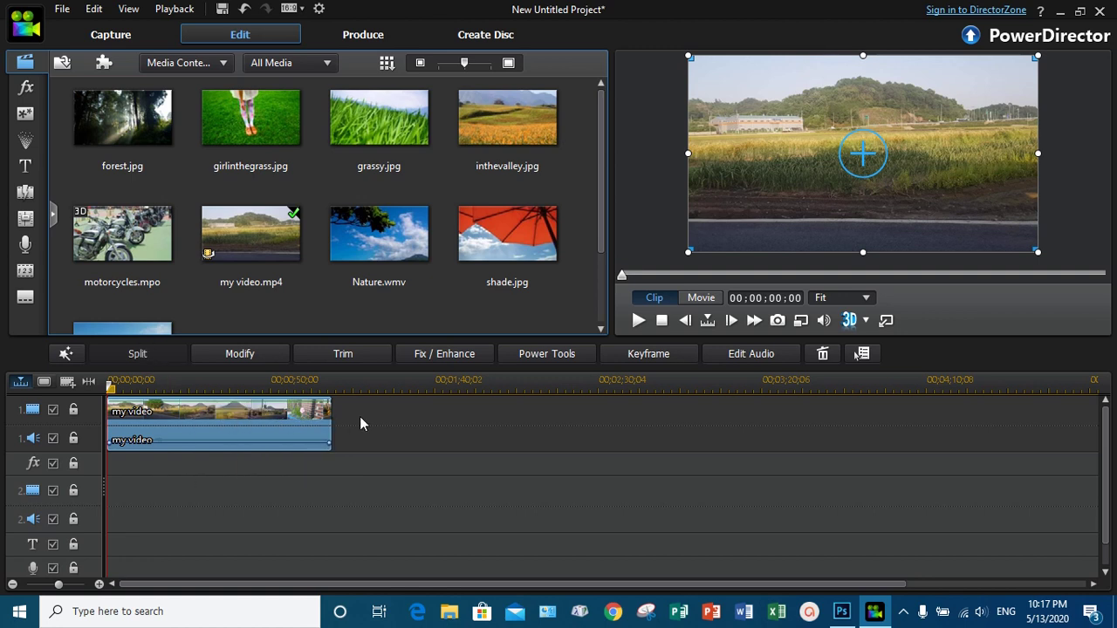
- Add the Default title template to track 2 at the start of the timeline
{"action": "left_click", "coordinate": [26, 168]}
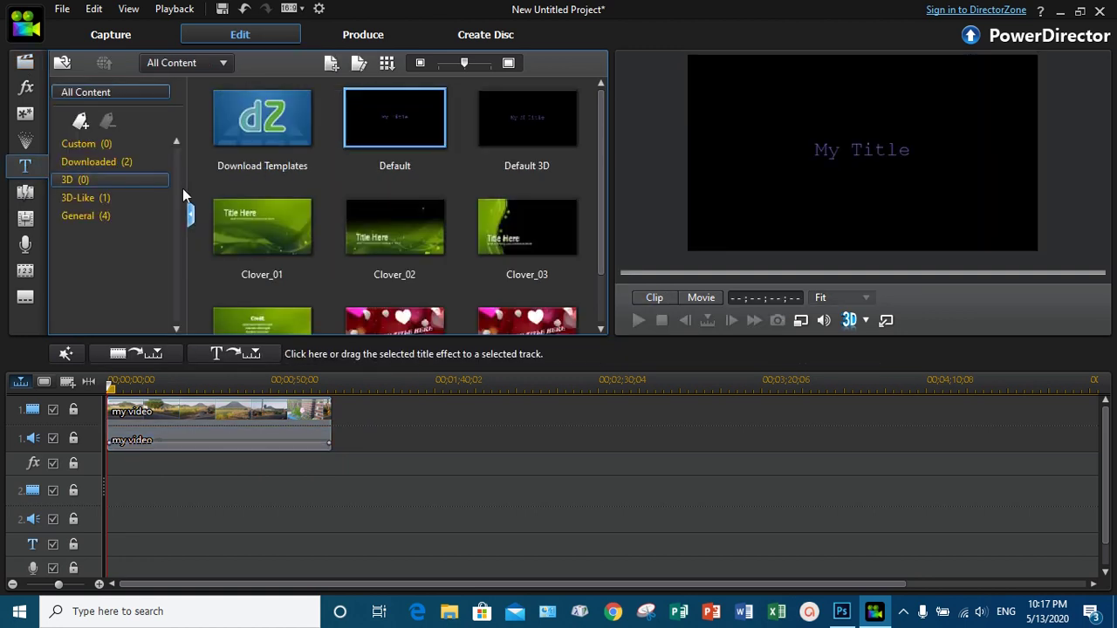
{"action": "left_click_drag", "start_coordinate": [600, 238], "coordinate": [600, 295]}
{"action": "scroll", "coordinate": [476, 179], "scroll_direction": "up", "scroll_amount": 2}
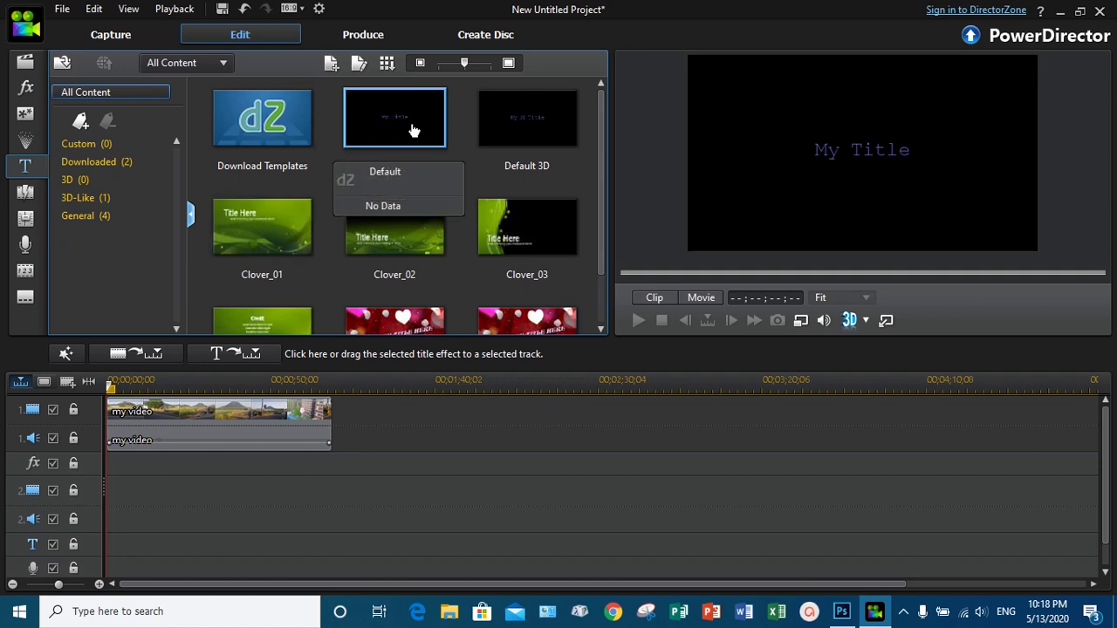
{"action": "left_click_drag", "start_coordinate": [397, 123], "coordinate": [110, 490]}
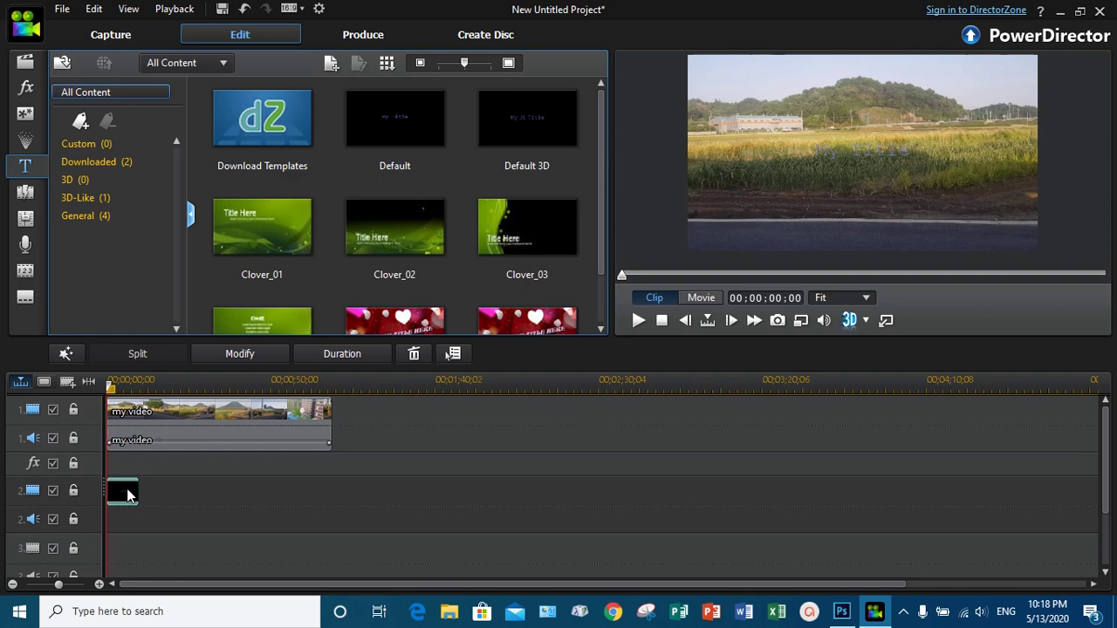
- Open the track 2 title in Title Designer and set the font of its whole text to Zawgyi-One
{"action": "double_click", "coordinate": [126, 495]}
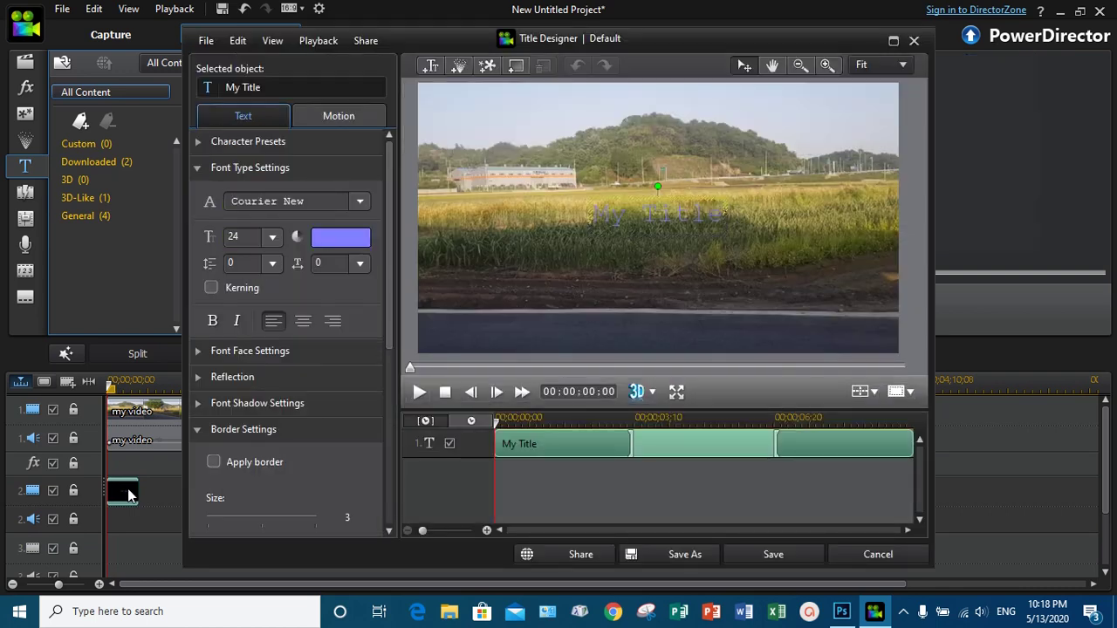
{"action": "left_click", "coordinate": [723, 213]}
{"action": "left_click_drag", "start_coordinate": [723, 213], "coordinate": [502, 252]}
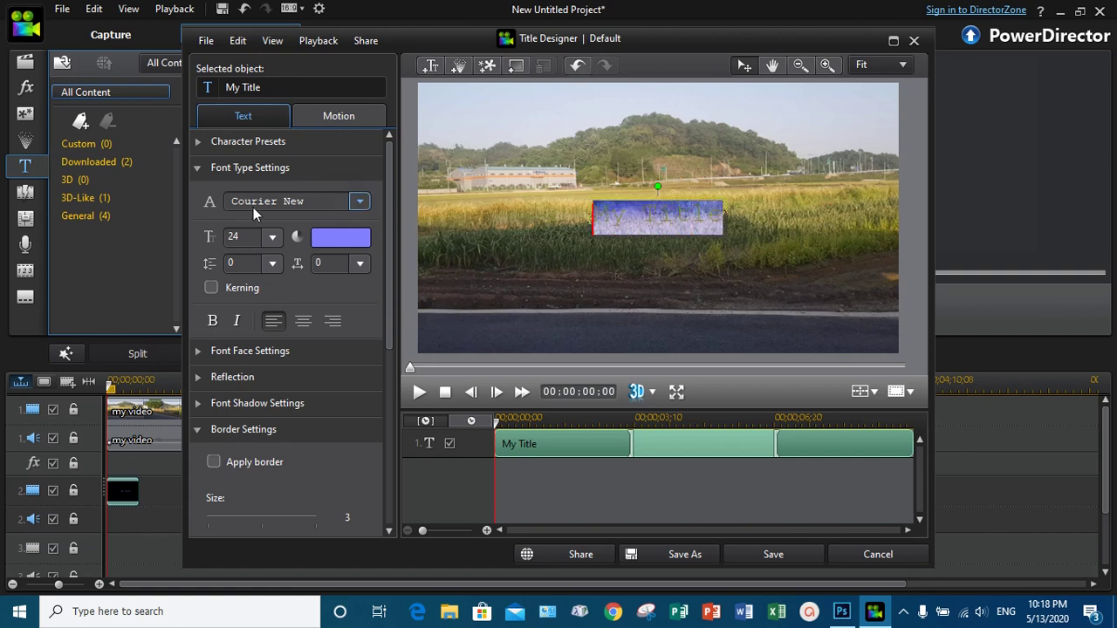
{"action": "left_click", "coordinate": [361, 201]}
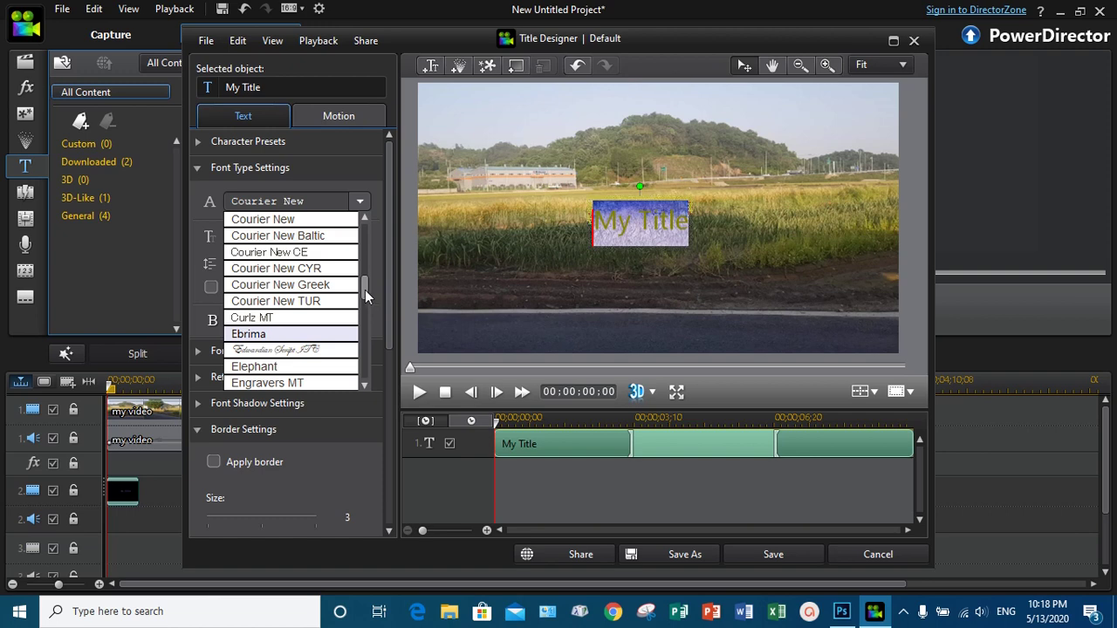
{"action": "scroll", "coordinate": [365, 290], "scroll_direction": "down", "scroll_amount": 15}
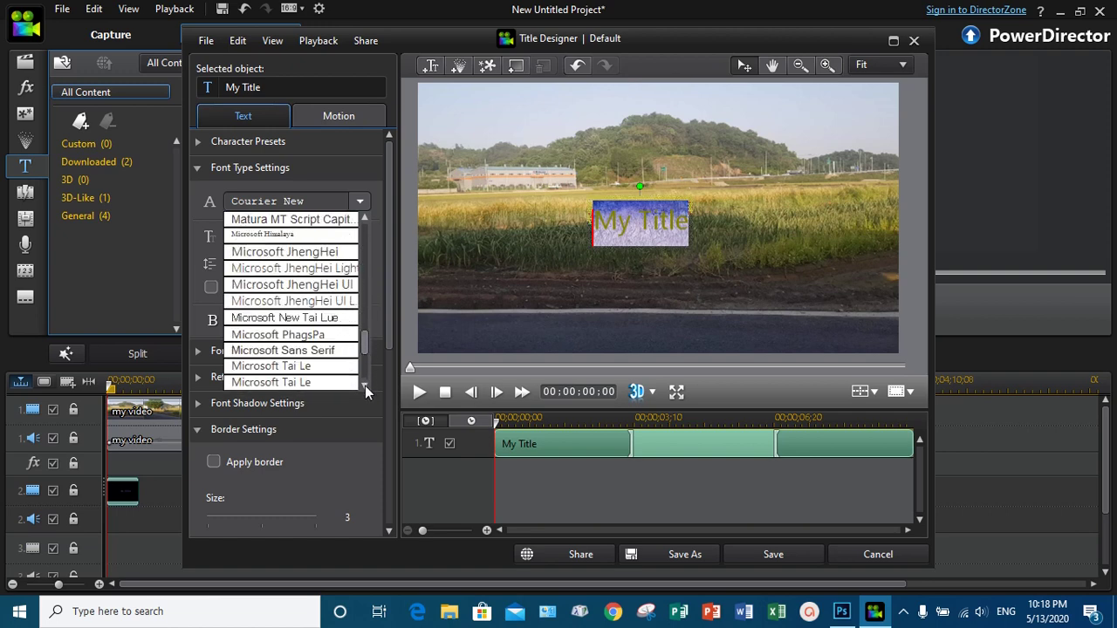
{"action": "scroll", "coordinate": [365, 389], "scroll_direction": "down", "scroll_amount": 4}
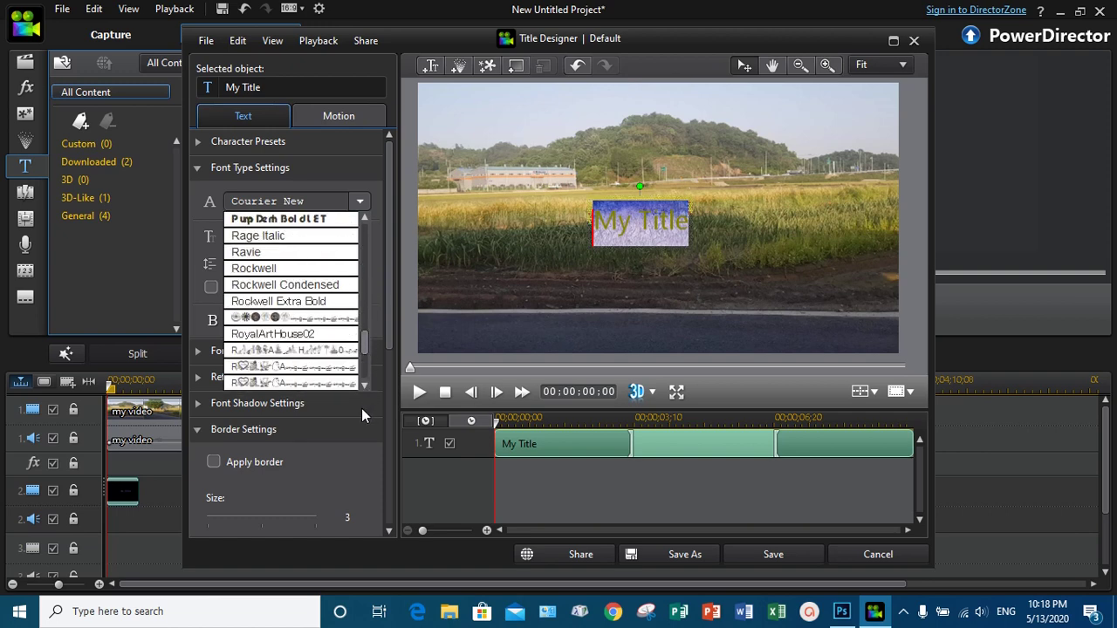
{"action": "scroll", "coordinate": [361, 408], "scroll_direction": "down", "scroll_amount": 10}
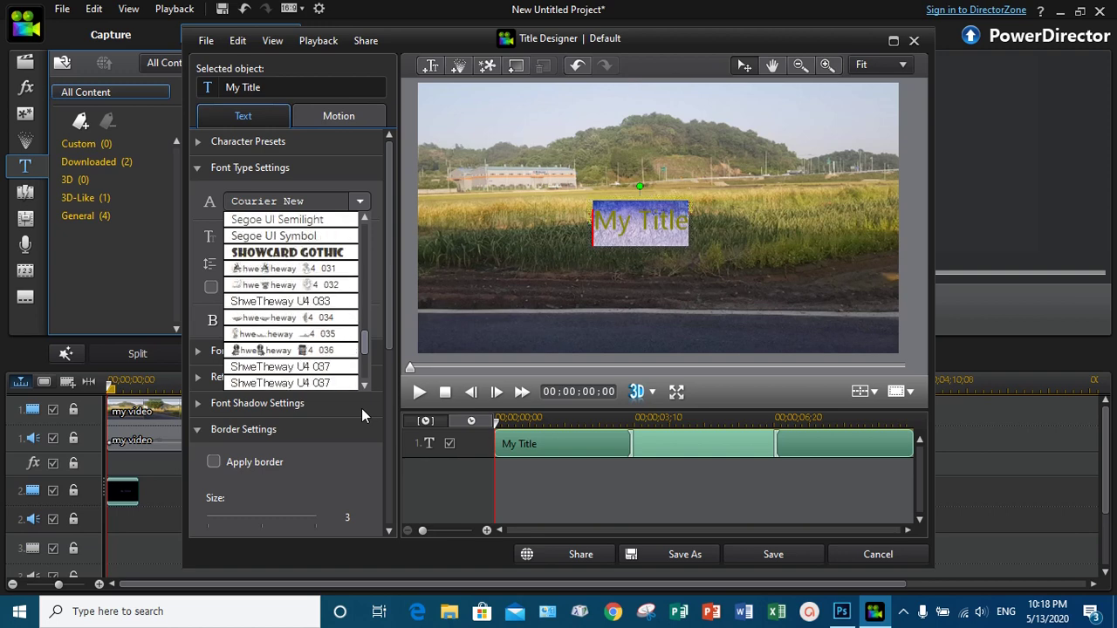
{"action": "scroll", "coordinate": [361, 409], "scroll_direction": "down", "scroll_amount": 10}
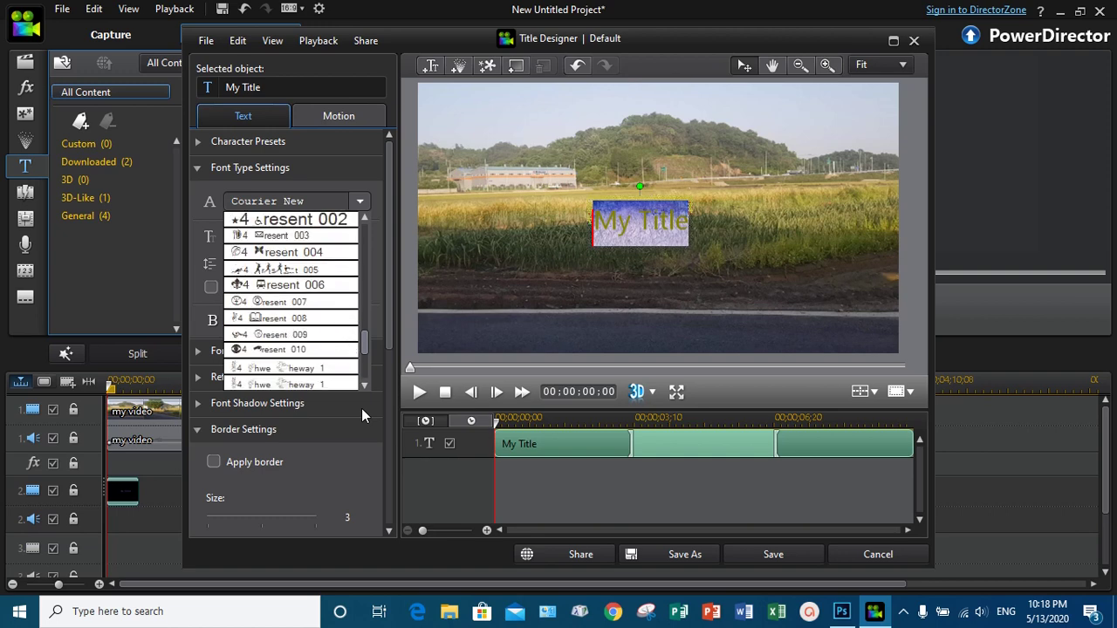
{"action": "scroll", "coordinate": [361, 409], "scroll_direction": "down", "scroll_amount": 5}
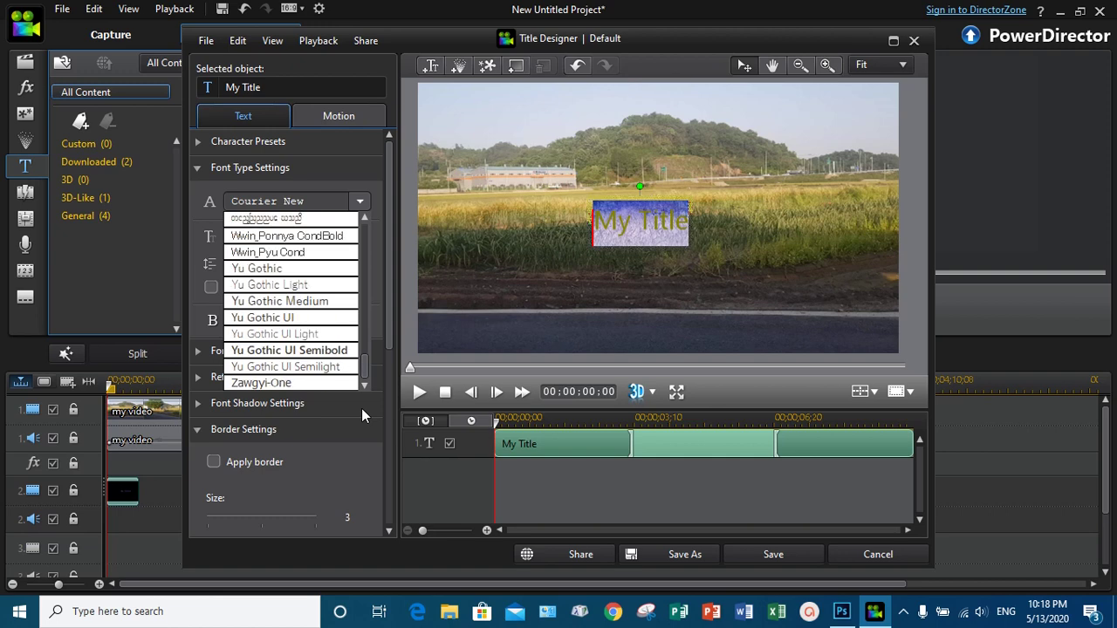
{"action": "left_click", "coordinate": [316, 384]}
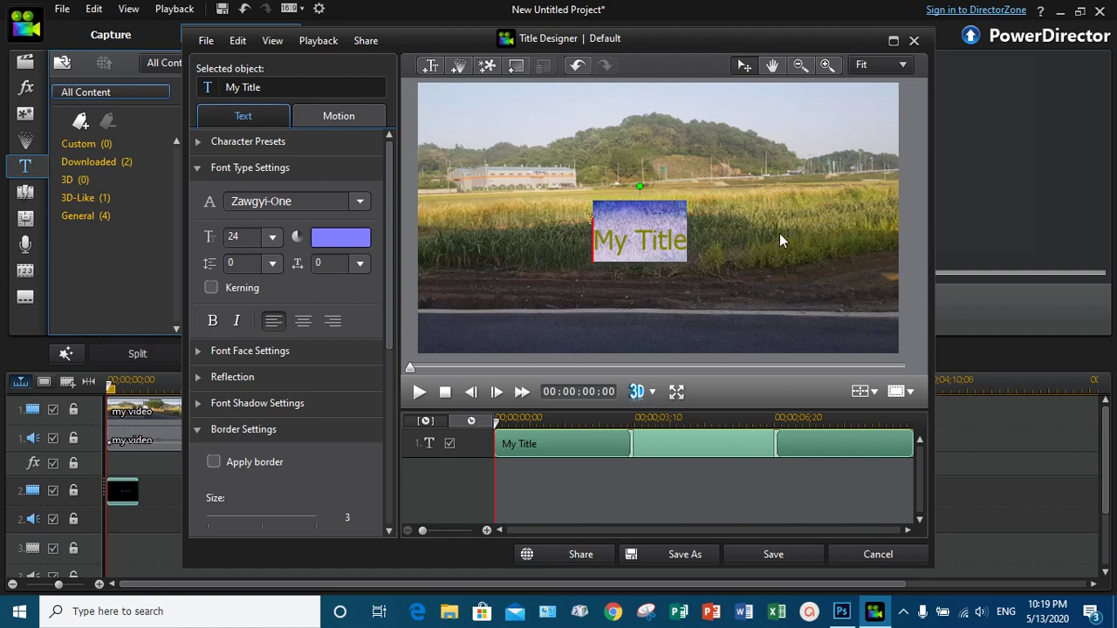
- Replace the title text with "မင်္ဂလာပါ ရွှင်လန်းချမ်းမြေ့ကြပါစေ" and move it left and slightly up so the line fits in the video frame
{"action": "type", "text": "ေ"}
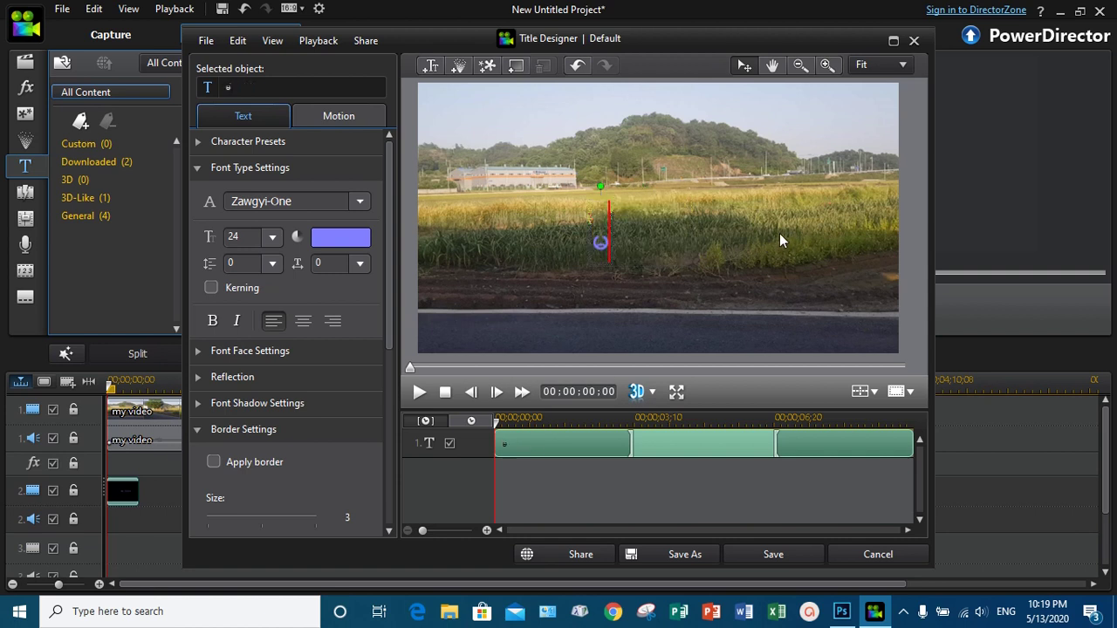
{"action": "type", "text": "ဂၤလာပါ"}
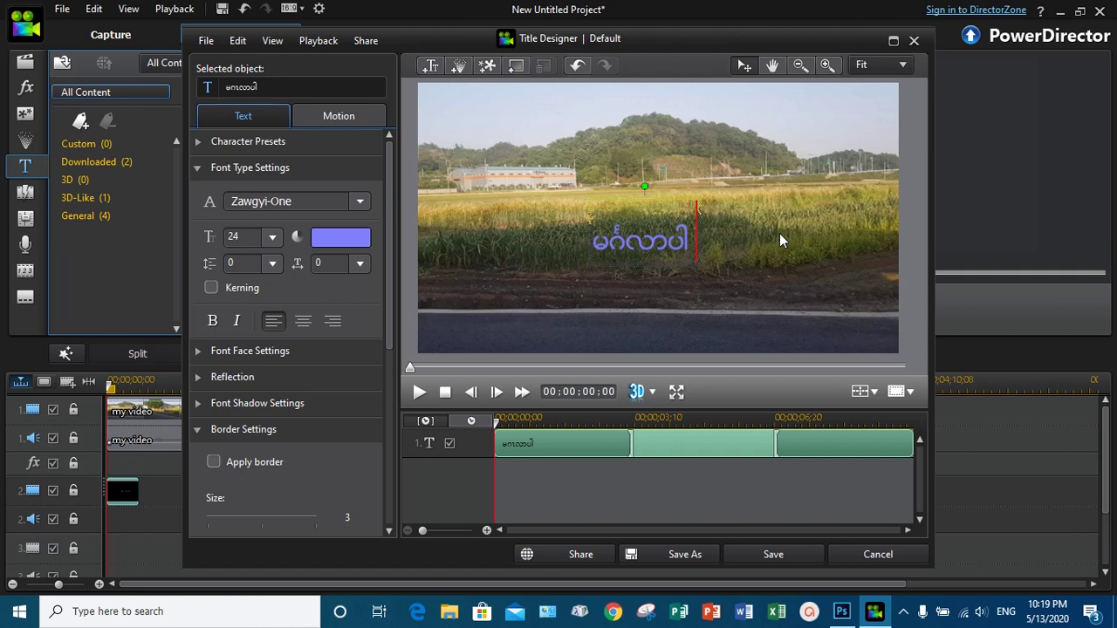
{"action": "type", "text": "ရွ"}
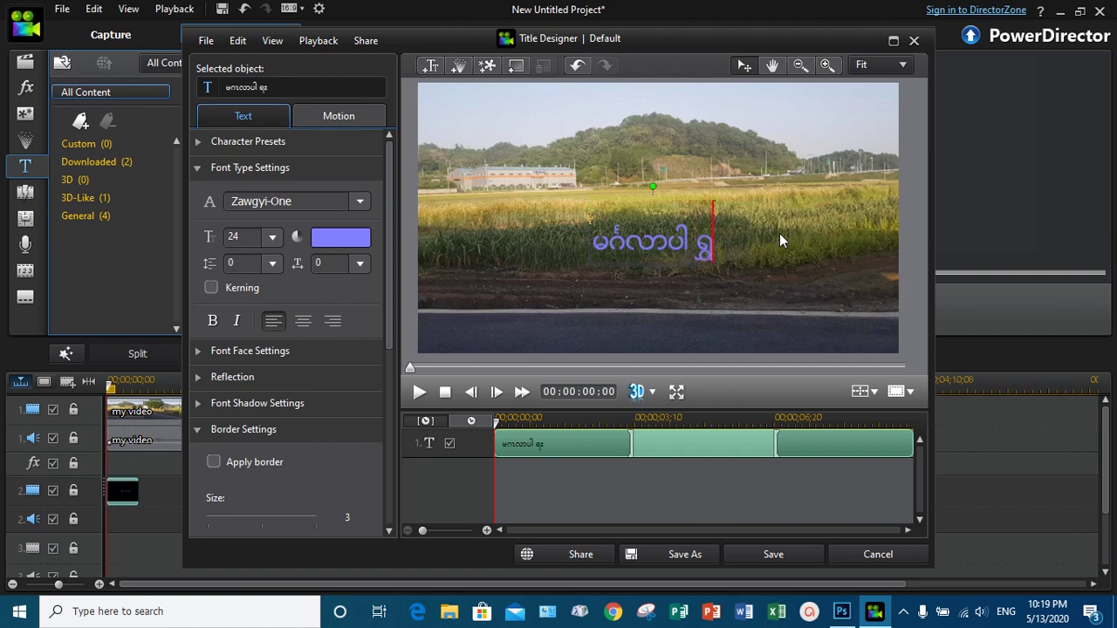
{"action": "type", "text": "င္လန္"}
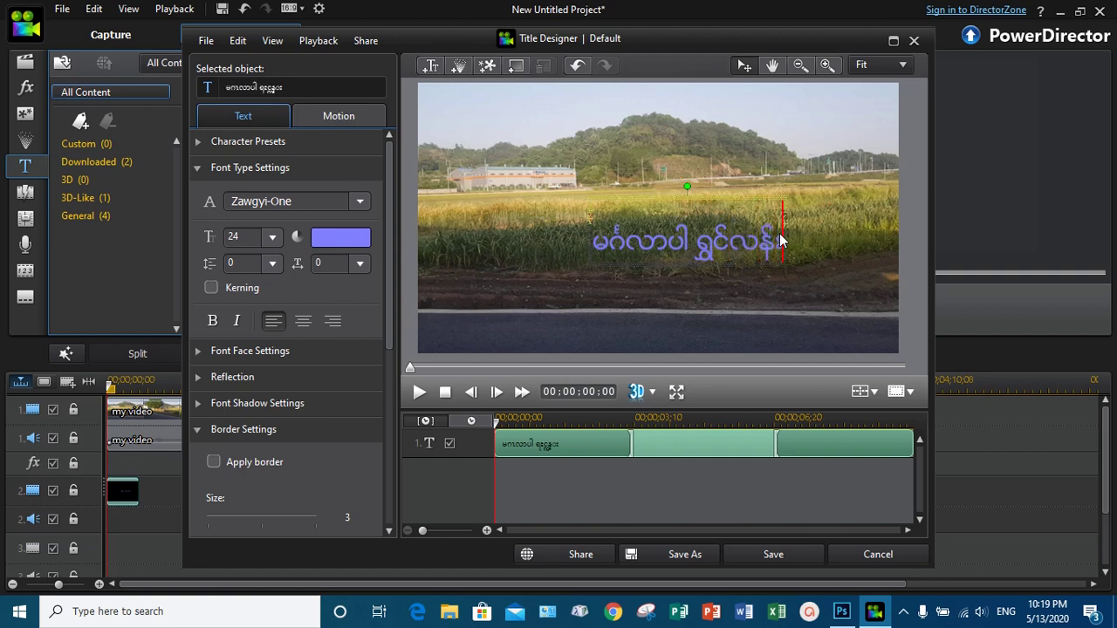
{"action": "type", "text": "းခ်မ္း"}
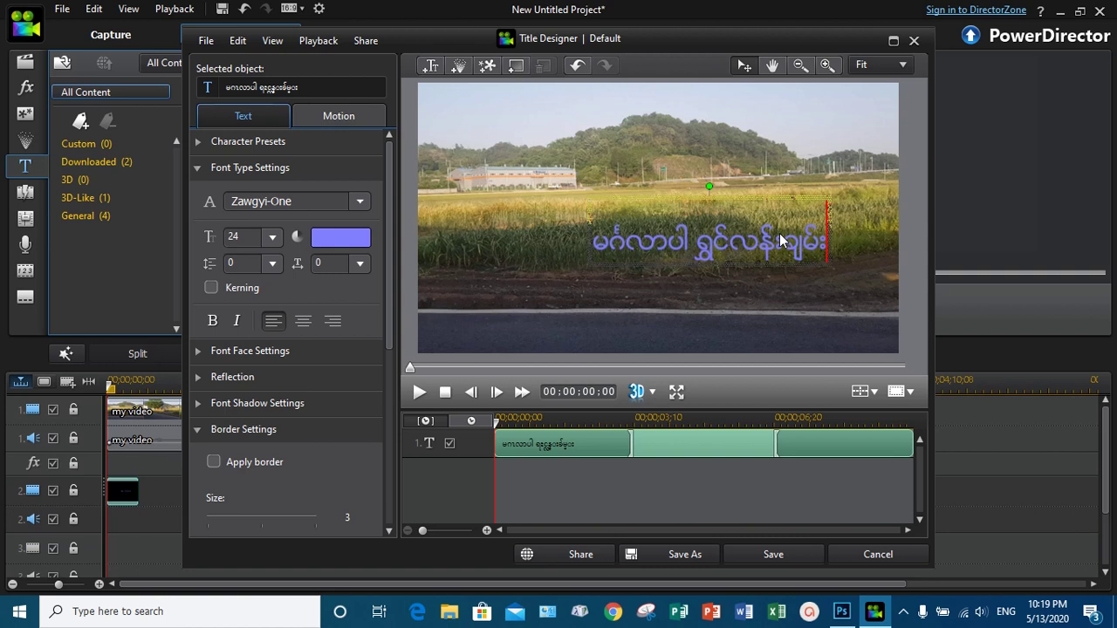
{"action": "type", "text": "ေသ"}
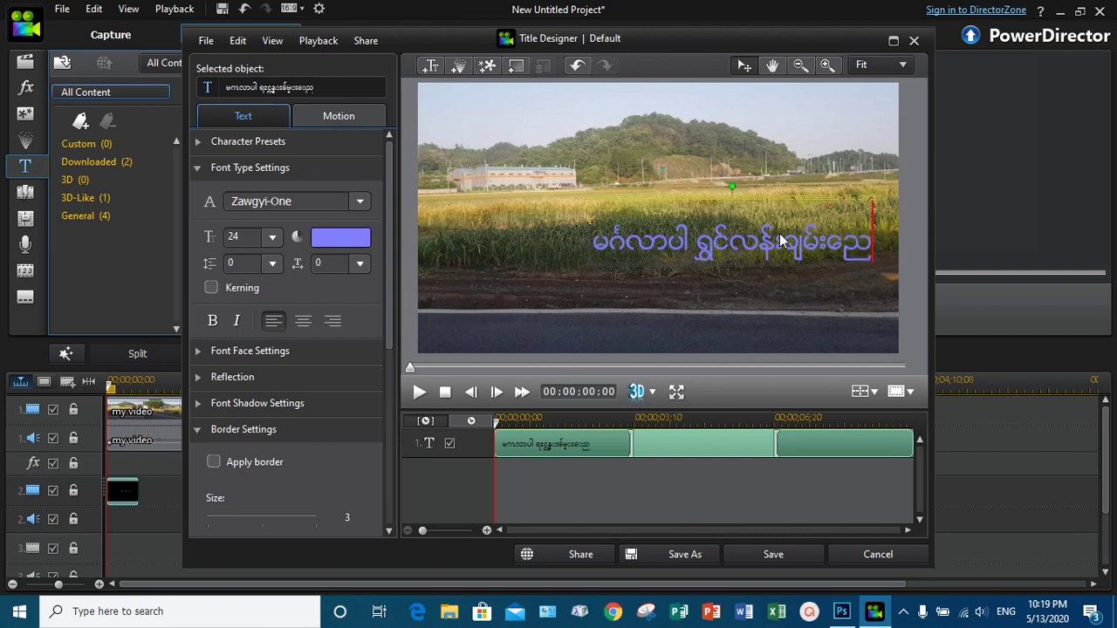
{"action": "key", "text": "BackSpace"}
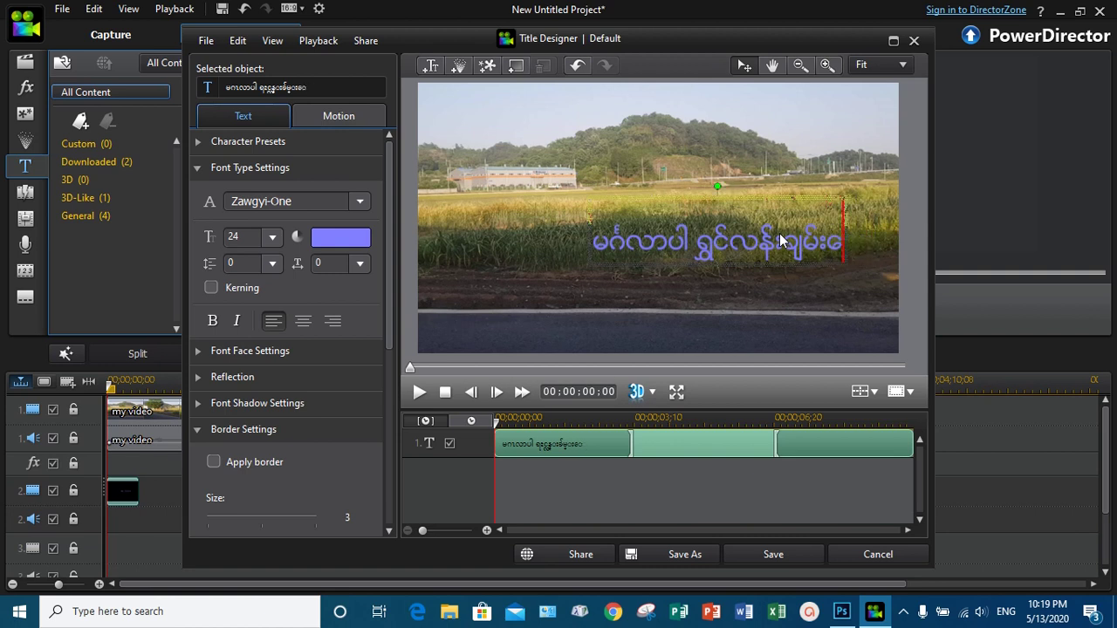
{"action": "type", "text": "ျမ"}
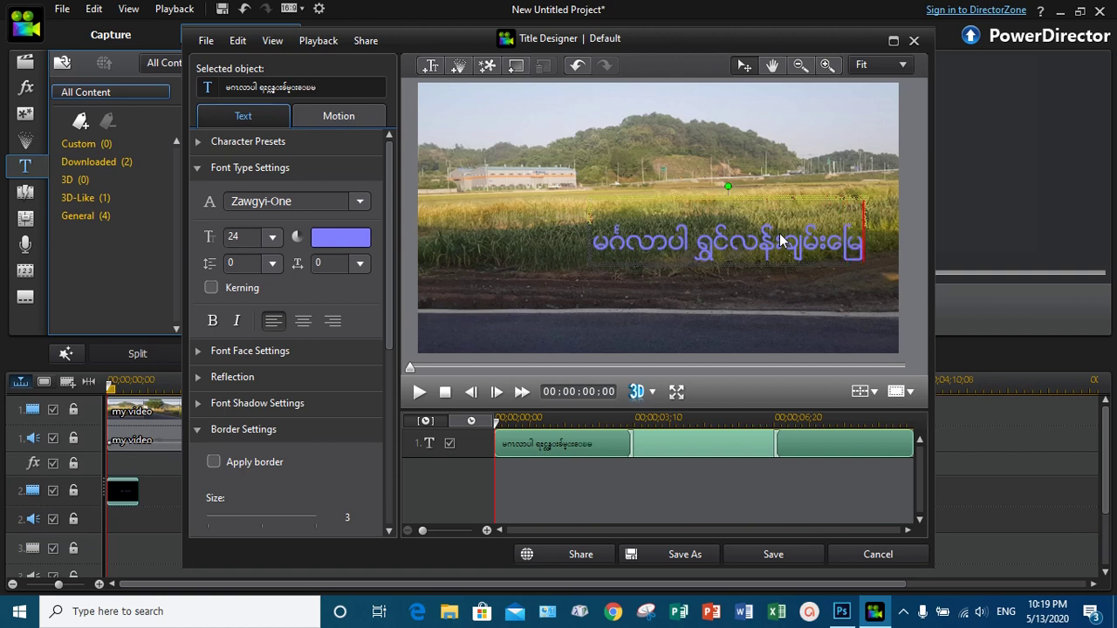
{"action": "type", "text": "့ၾကပါေစ"}
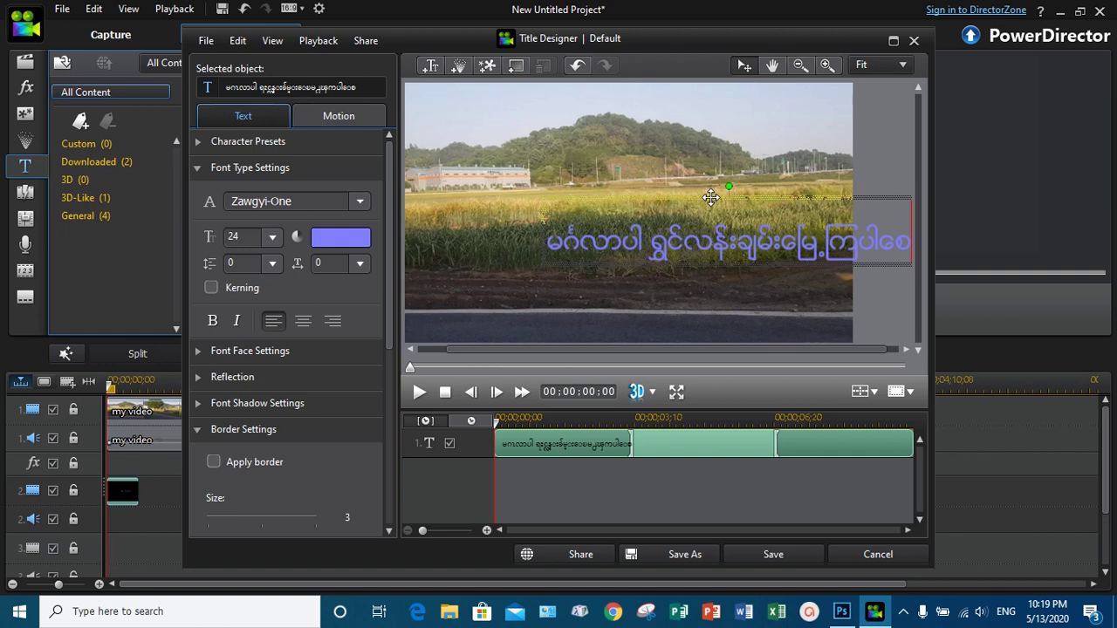
{"action": "left_click_drag", "start_coordinate": [712, 197], "coordinate": [624, 176]}
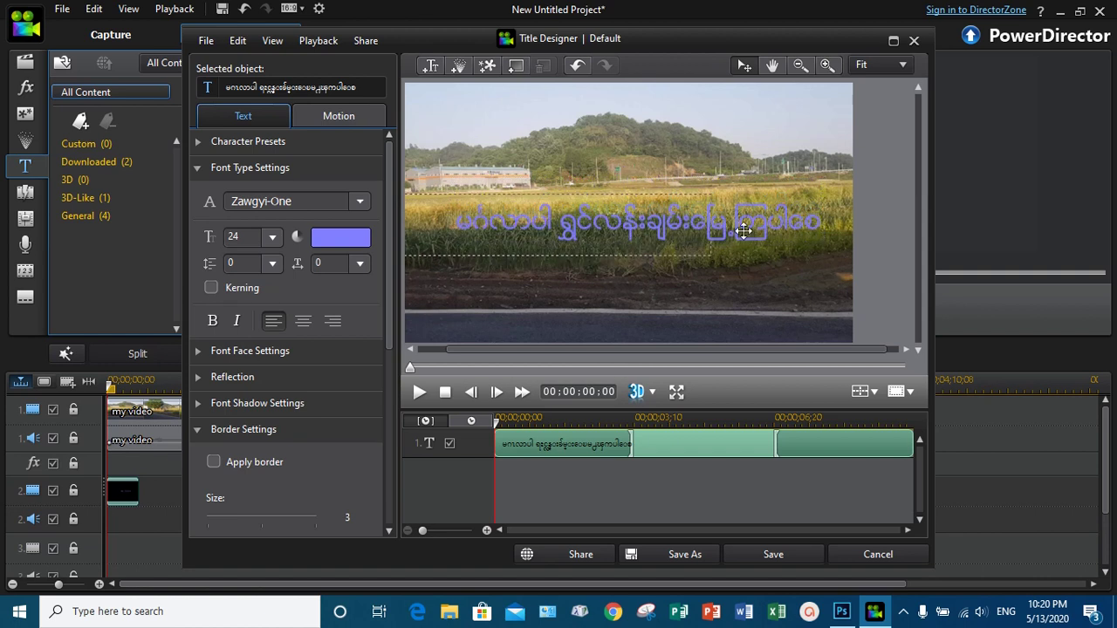
- Select the whole title text and preview other font sizes on it
{"action": "left_click_drag", "start_coordinate": [820, 225], "coordinate": [429, 241]}
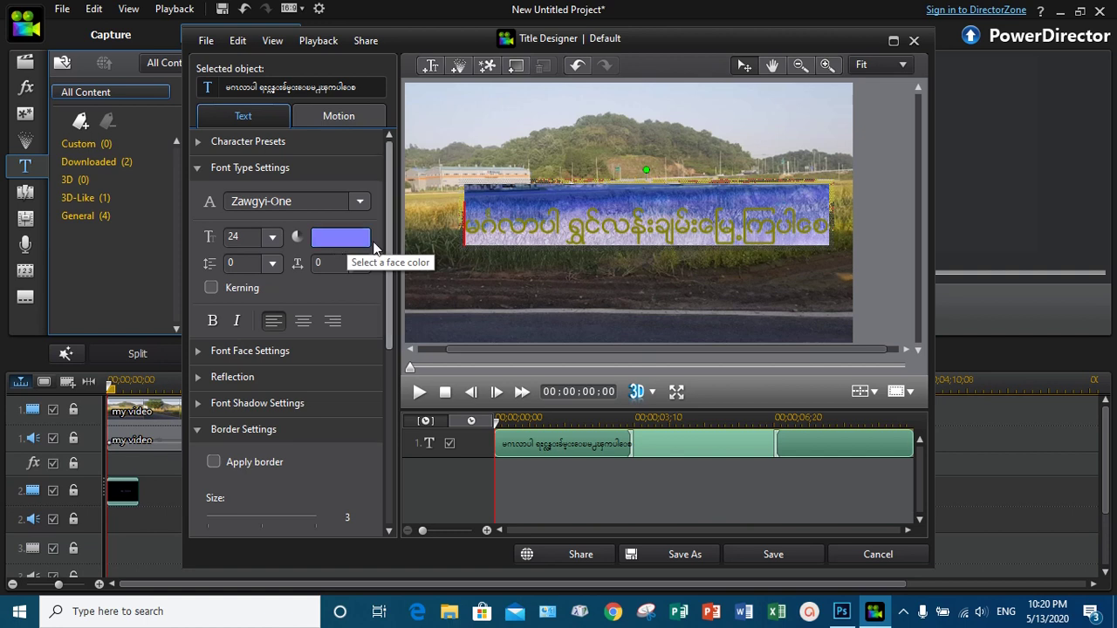
{"action": "left_click", "coordinate": [273, 236]}
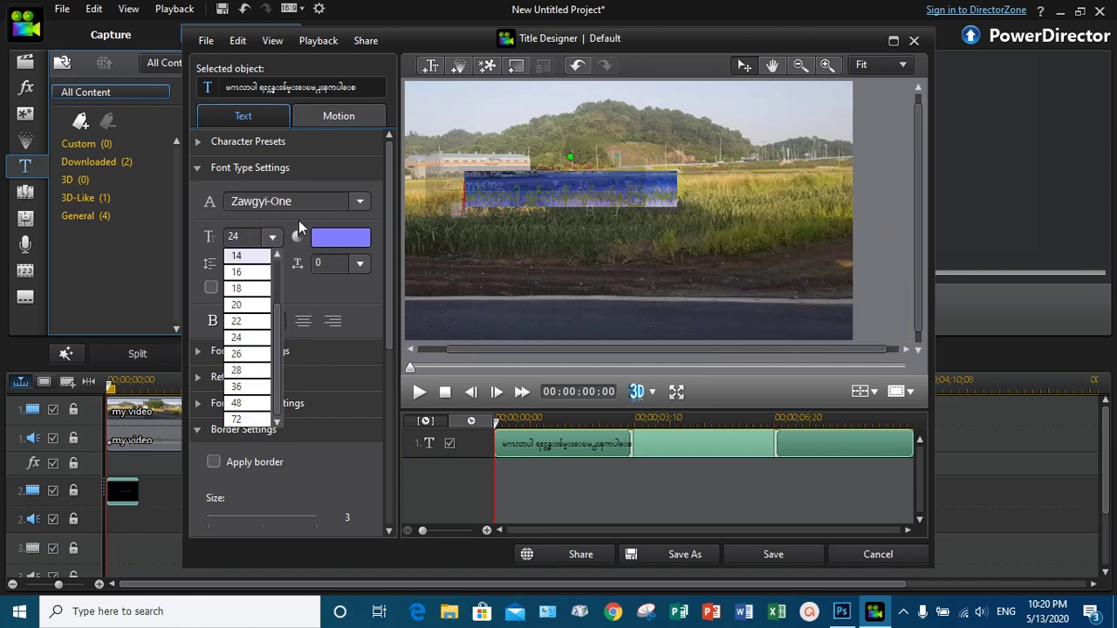
{"action": "left_click", "coordinate": [291, 259]}
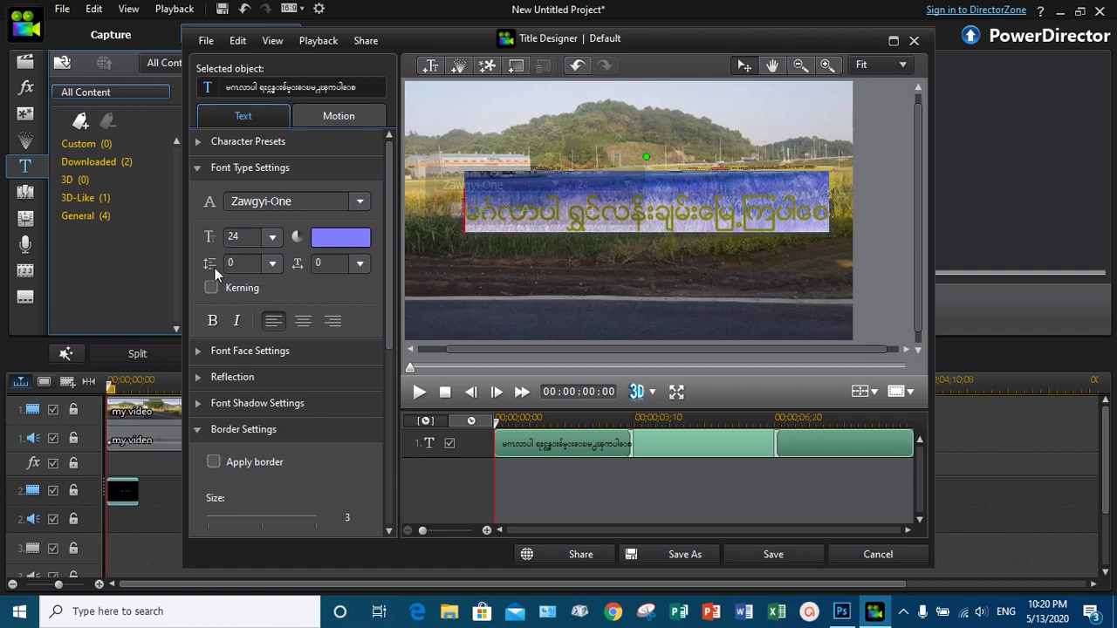
- Try line spacing values of 5 and 16 on the title text
{"action": "left_click", "coordinate": [273, 263]}
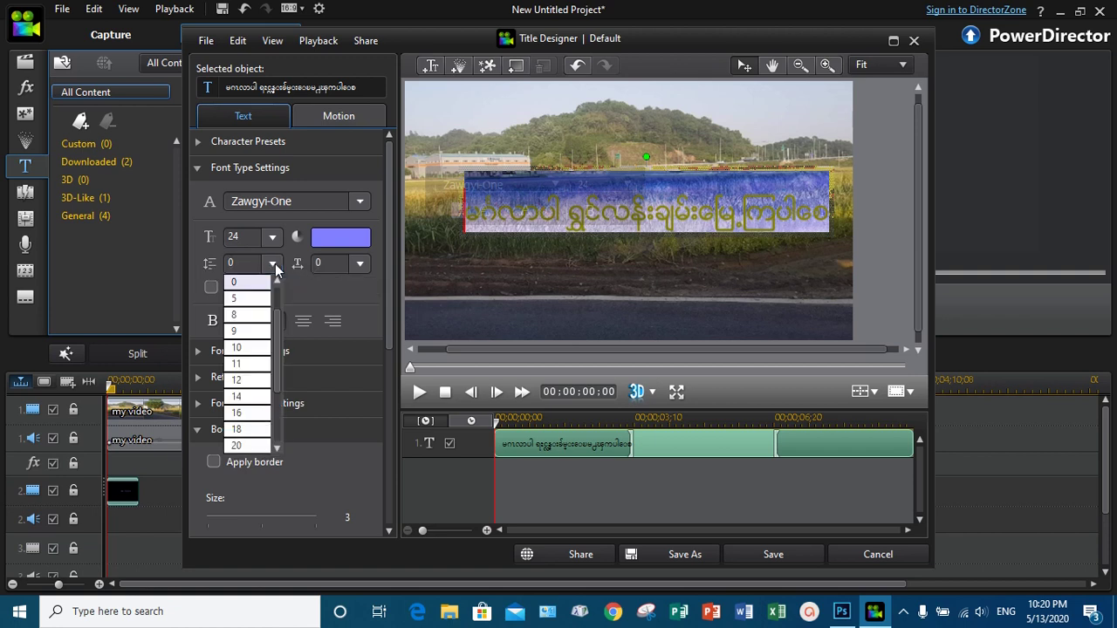
{"action": "left_click", "coordinate": [241, 298]}
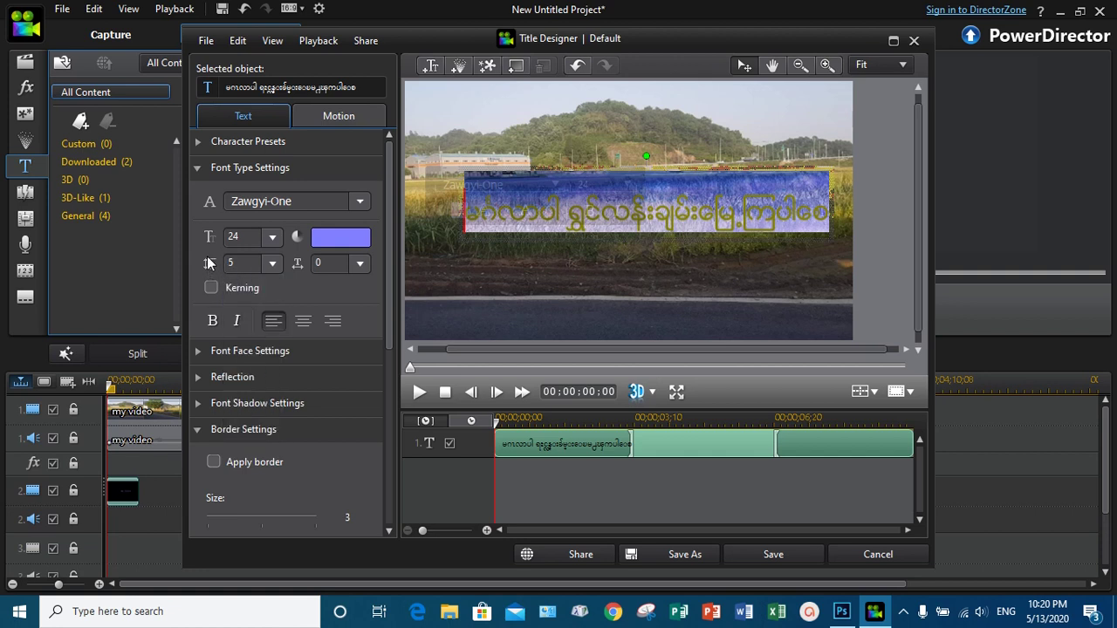
{"action": "double_click", "coordinate": [245, 263]}
{"action": "left_click", "coordinate": [271, 264]}
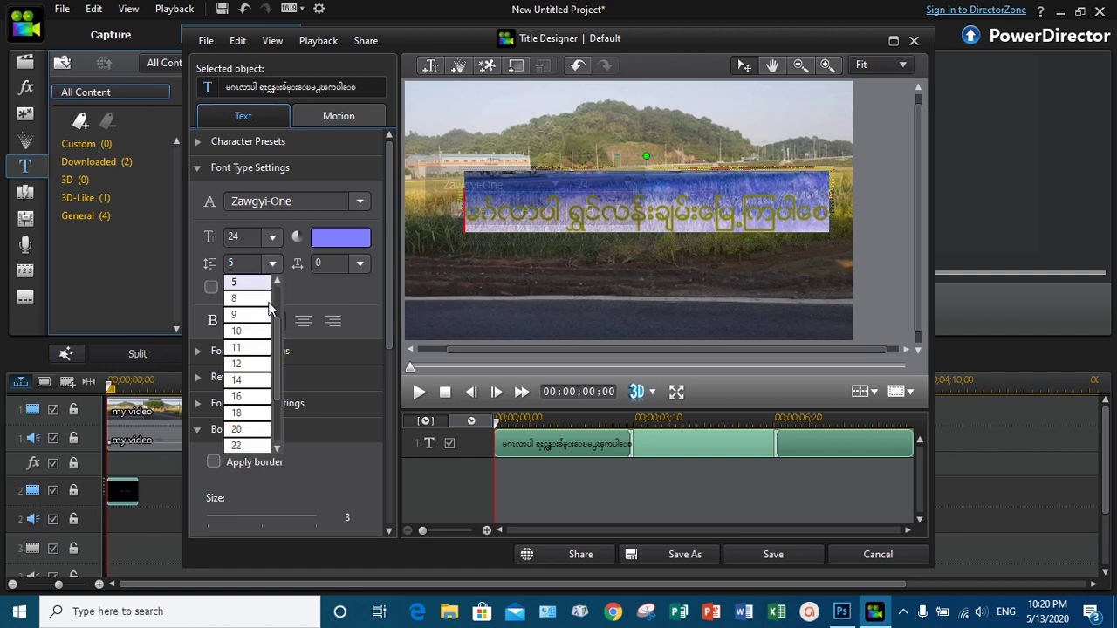
{"action": "left_click", "coordinate": [245, 398]}
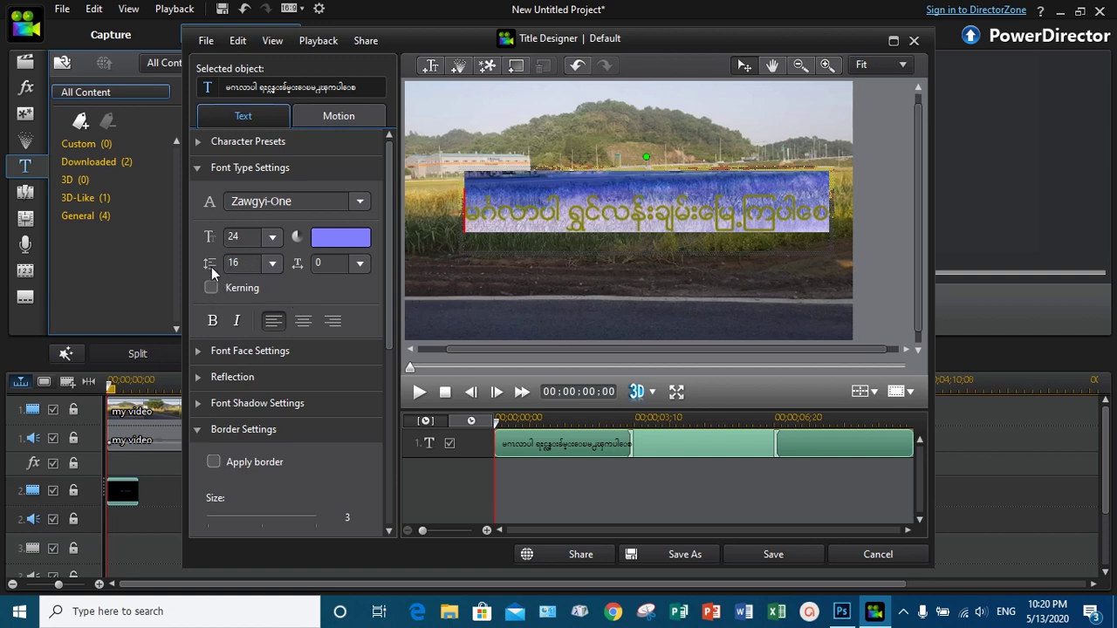
- Set the line spacing of the title text to 24
{"action": "left_click_drag", "start_coordinate": [254, 263], "coordinate": [230, 263]}
{"action": "left_click", "coordinate": [208, 269]}
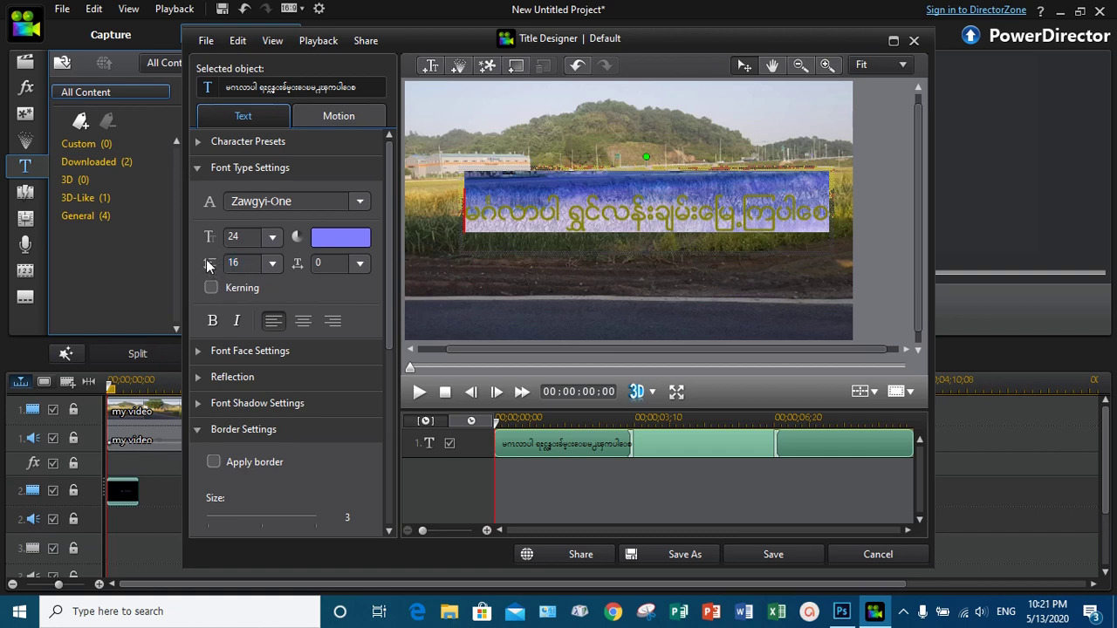
{"action": "left_click", "coordinate": [272, 263]}
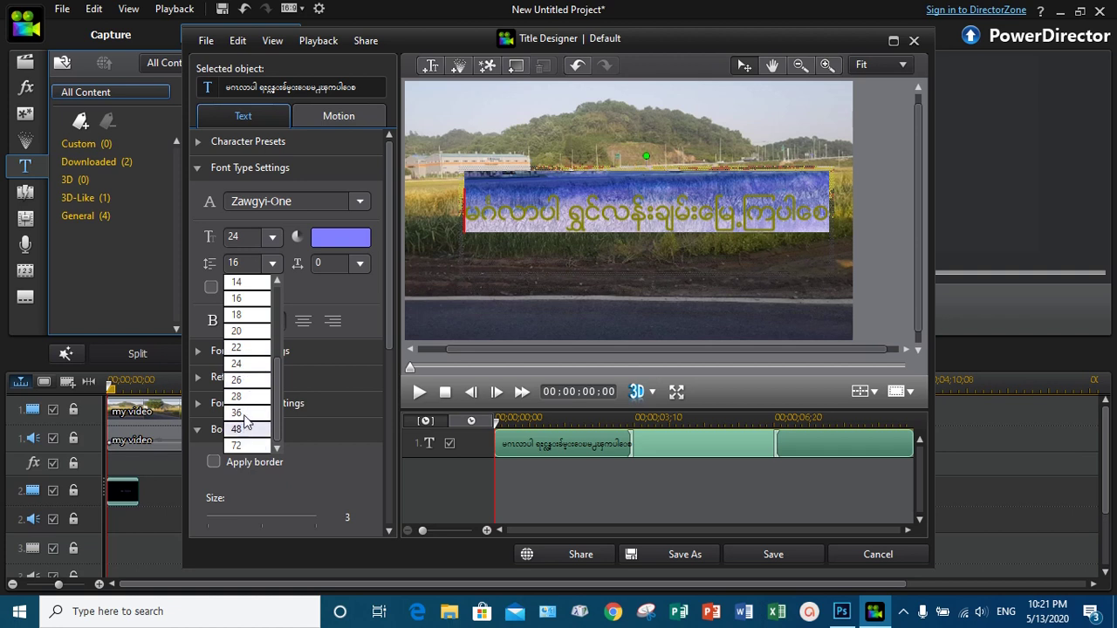
{"action": "left_click", "coordinate": [250, 366]}
{"action": "left_click", "coordinate": [826, 225]}
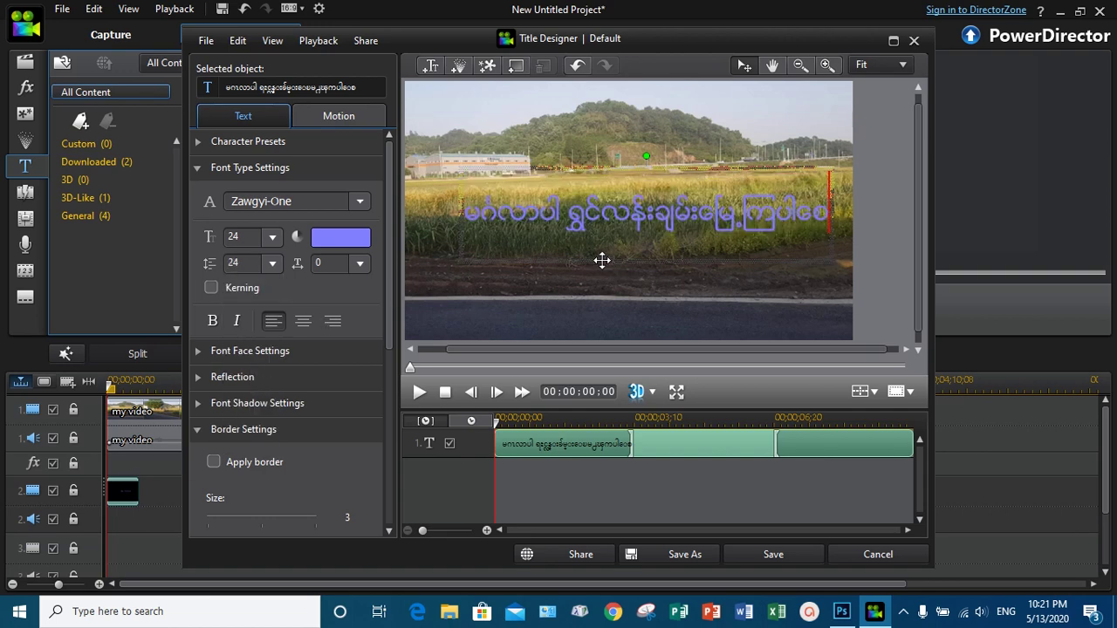
- Reselect the whole title line and preview wider text spacing between its characters
{"action": "left_click_drag", "start_coordinate": [831, 209], "coordinate": [464, 209]}
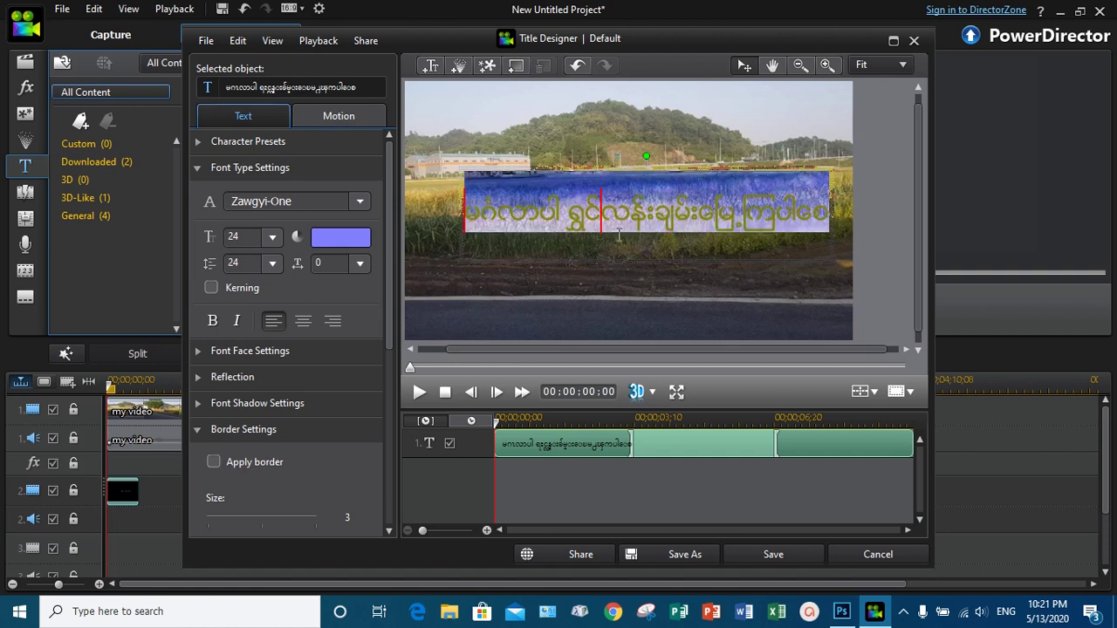
{"action": "left_click", "coordinate": [359, 263]}
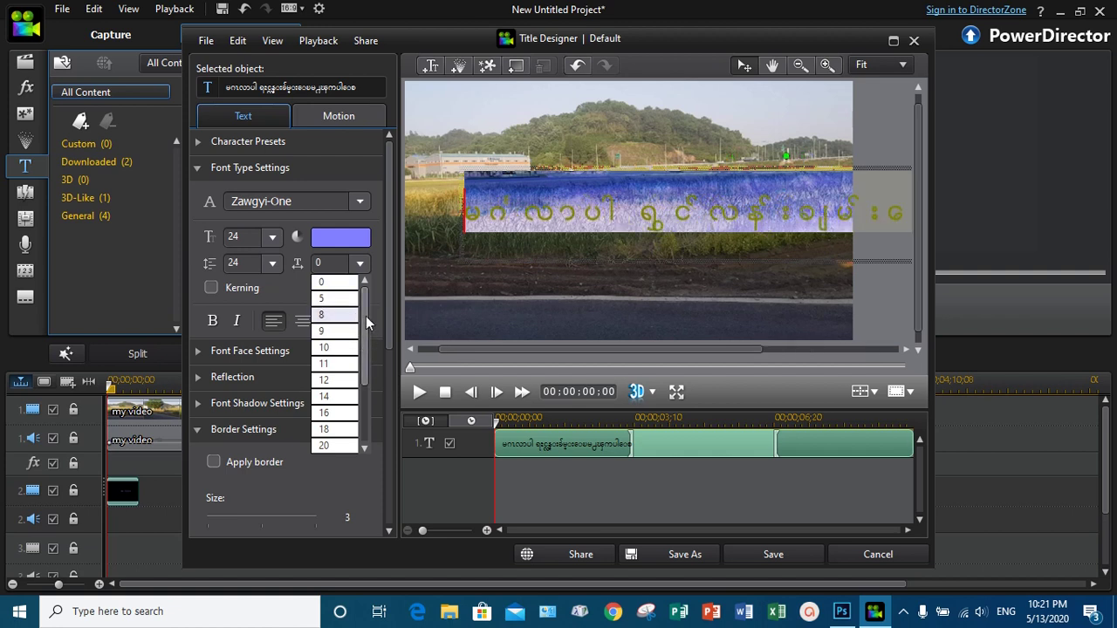
{"action": "left_click", "coordinate": [286, 288]}
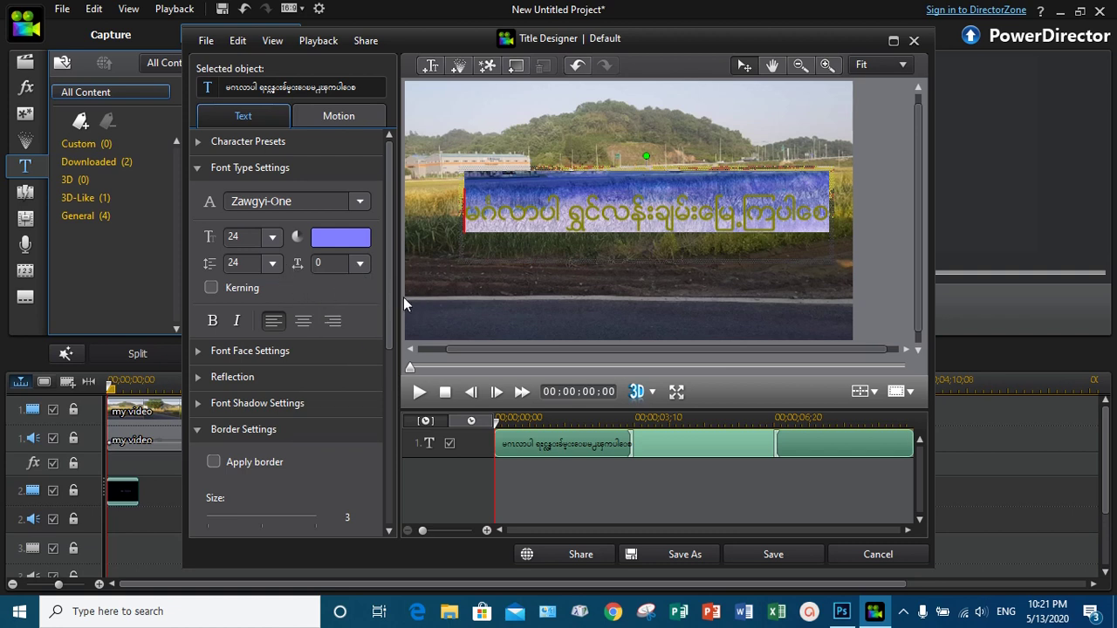
- Try to set the line spacing of the title text to 0
{"action": "double_click", "coordinate": [231, 265]}
{"action": "type", "text": "0"}
{"action": "key", "text": "Return"}
- Change the face color of the title text to magenta (red 255, green 0, blue 255) and reselect the whole line
{"action": "left_click", "coordinate": [344, 238]}
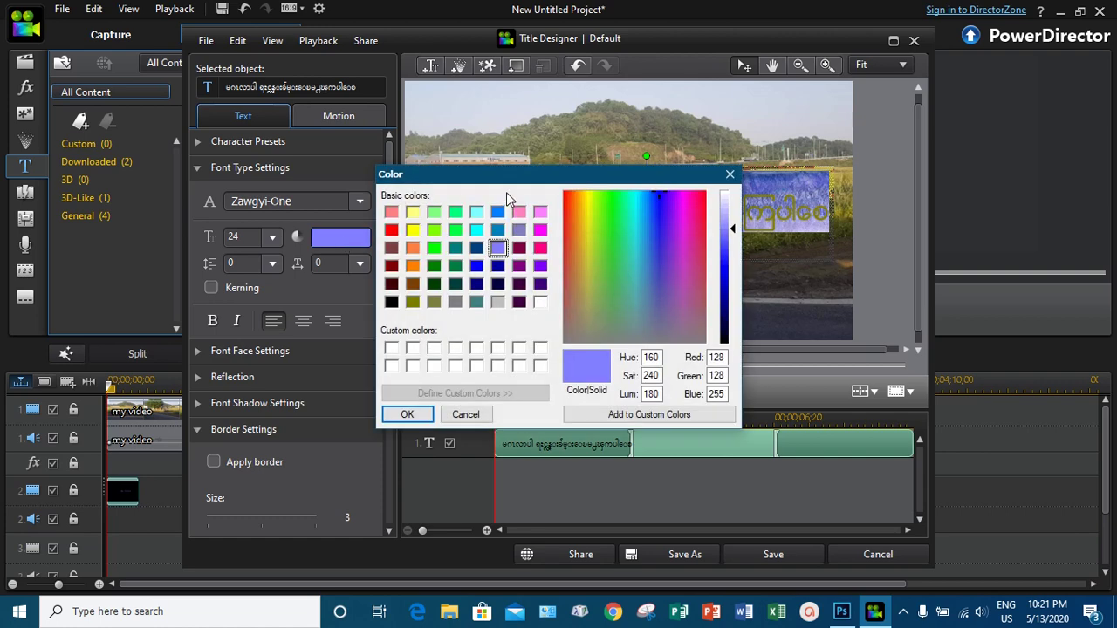
{"action": "left_click_drag", "start_coordinate": [511, 178], "coordinate": [559, 285]}
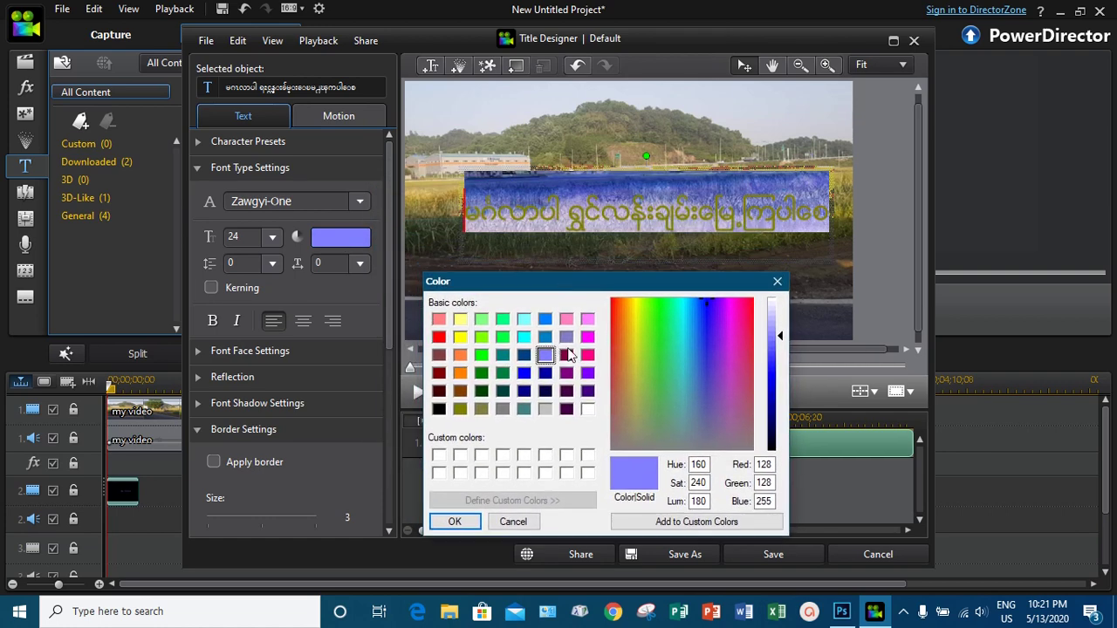
{"action": "left_click", "coordinate": [587, 337]}
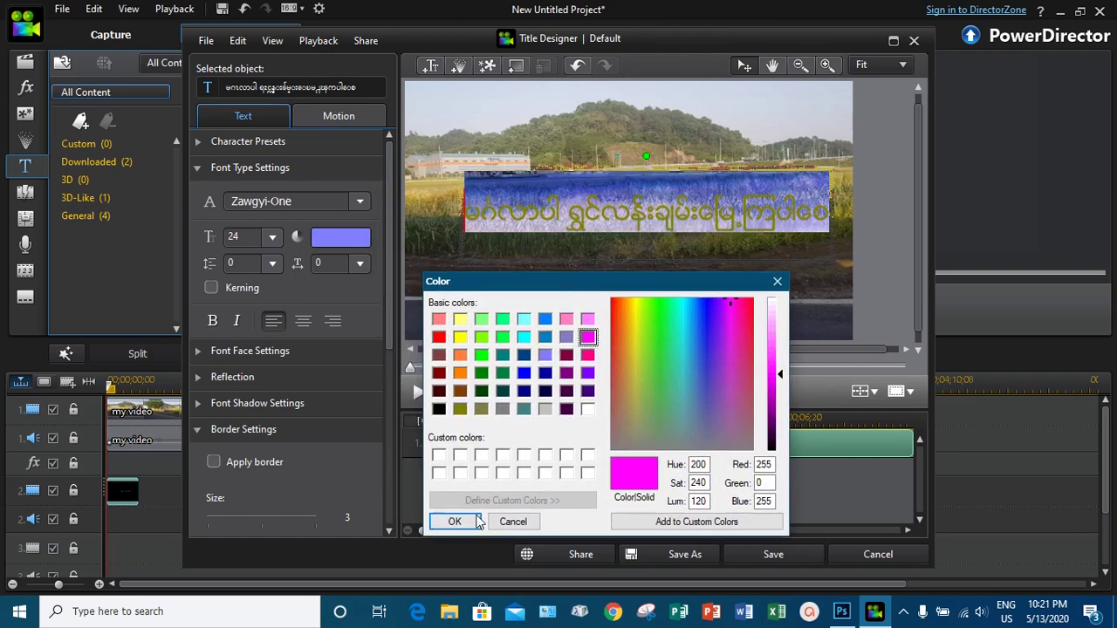
{"action": "left_click", "coordinate": [455, 521]}
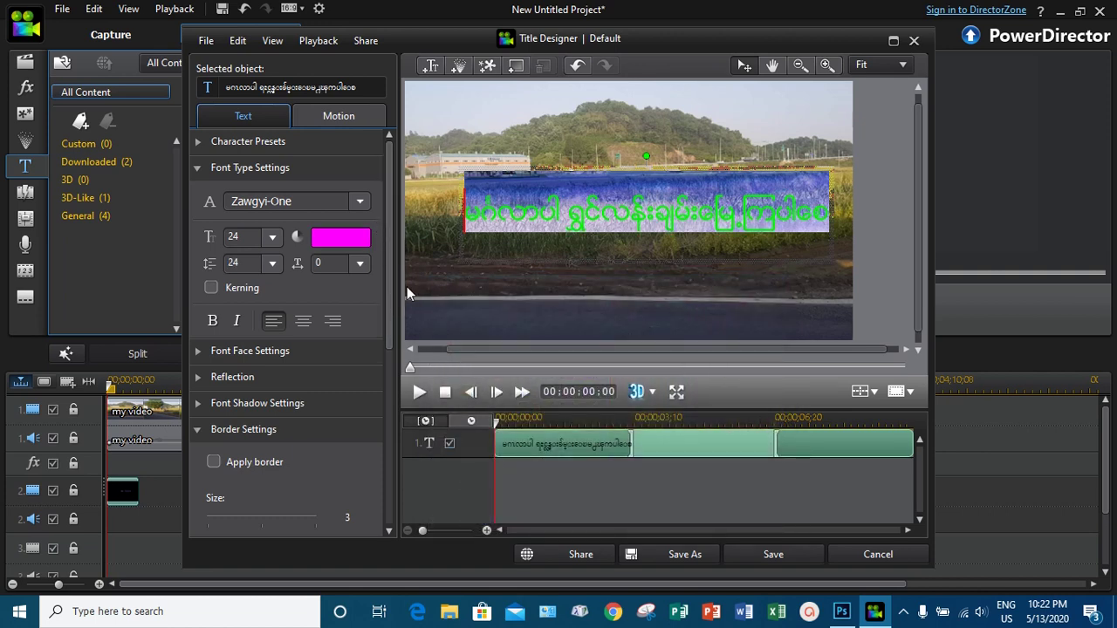
{"action": "left_click", "coordinate": [829, 209]}
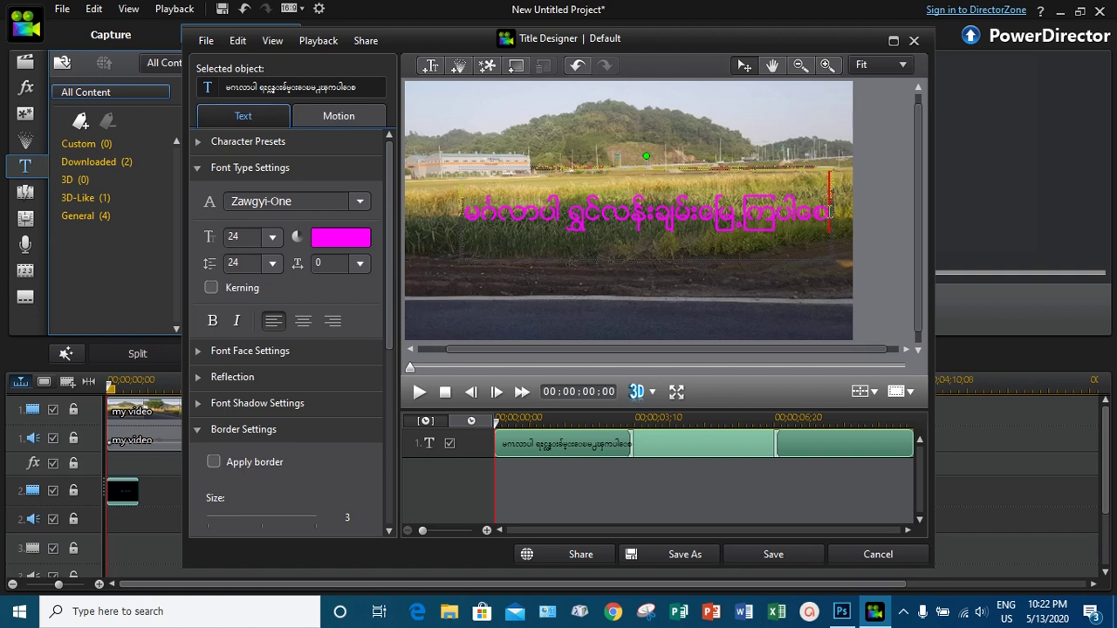
{"action": "left_click_drag", "start_coordinate": [829, 211], "coordinate": [472, 233]}
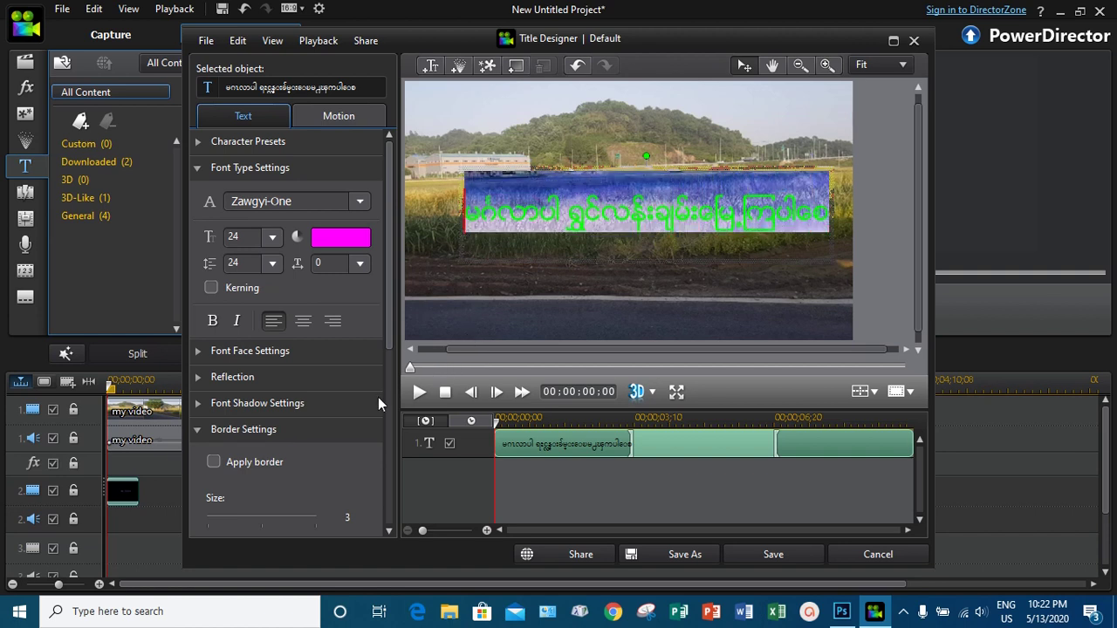
- Look through the title text's border, shadow, reflection, font face and 3D settings, collapsing each group after viewing
{"action": "left_click_drag", "start_coordinate": [389, 325], "coordinate": [385, 376]}
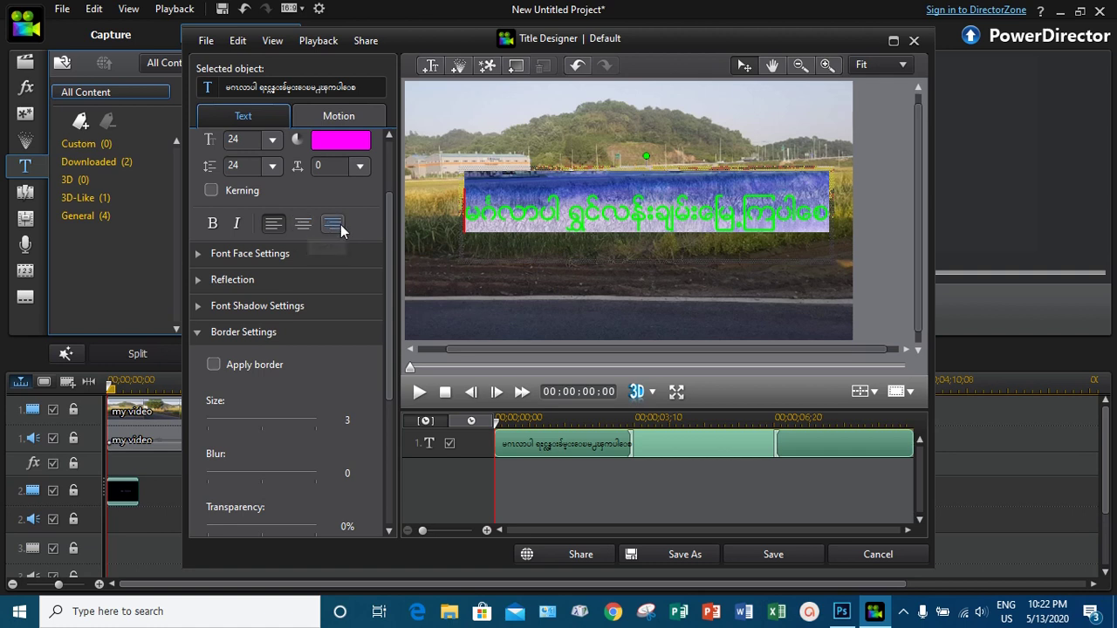
{"action": "left_click", "coordinate": [200, 331]}
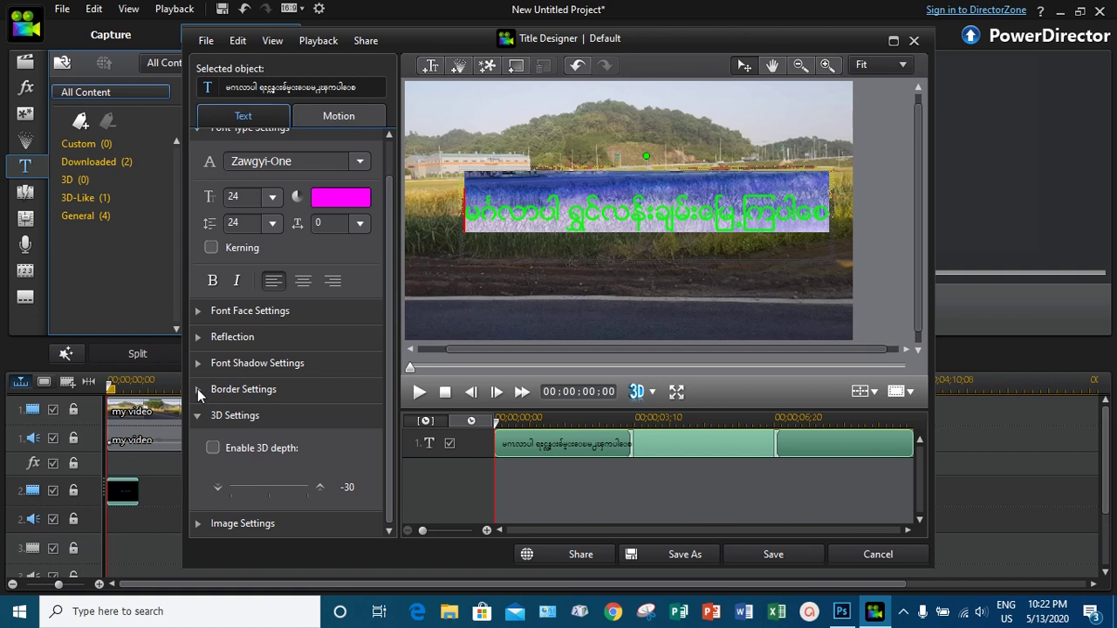
{"action": "left_click", "coordinate": [197, 389]}
{"action": "left_click", "coordinate": [200, 365]}
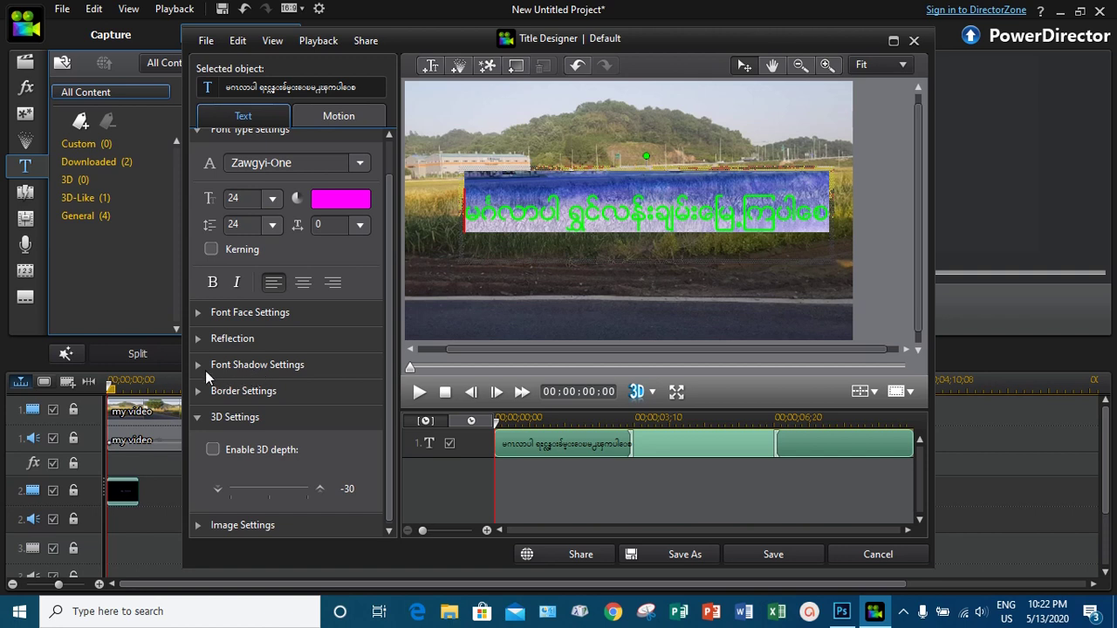
{"action": "left_click", "coordinate": [198, 367]}
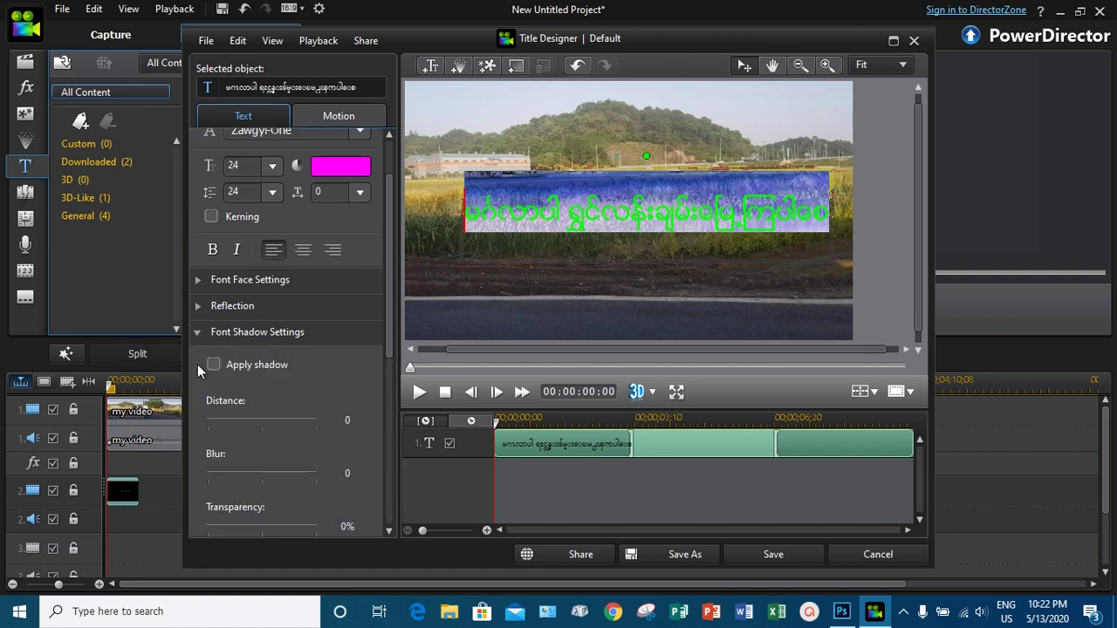
{"action": "scroll", "coordinate": [285, 394], "scroll_direction": "down", "scroll_amount": 3}
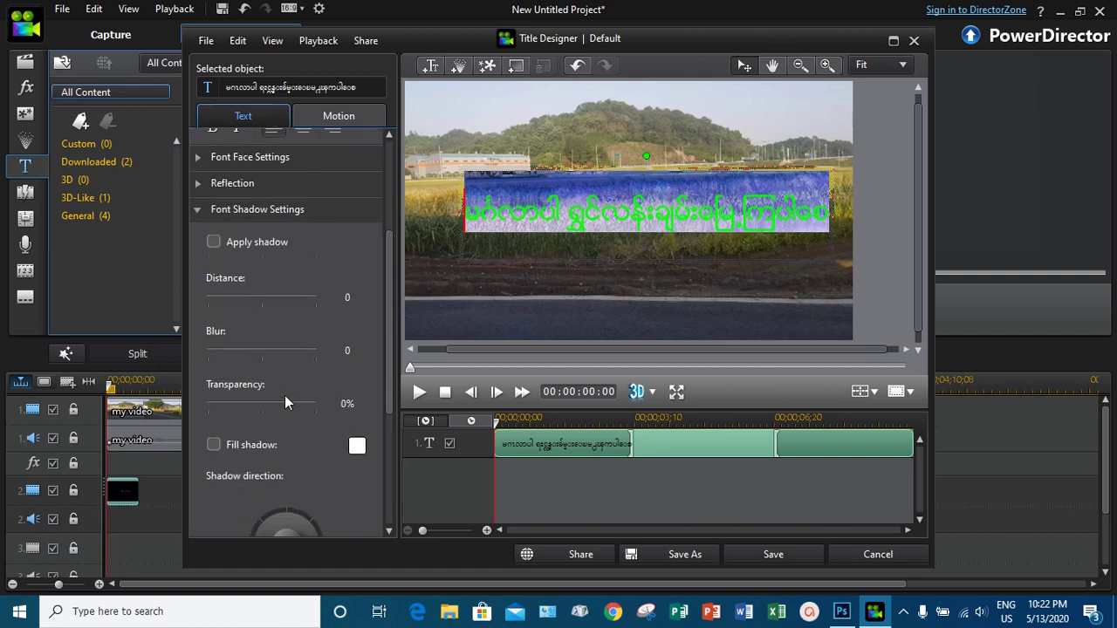
{"action": "scroll", "coordinate": [285, 396], "scroll_direction": "up", "scroll_amount": 5}
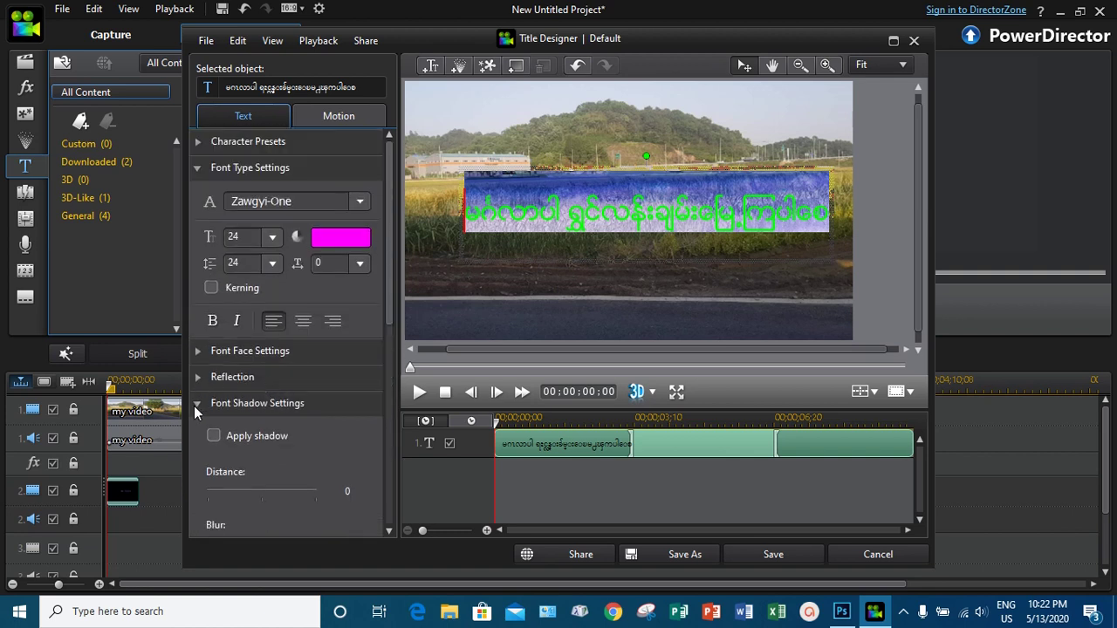
{"action": "left_click", "coordinate": [196, 406]}
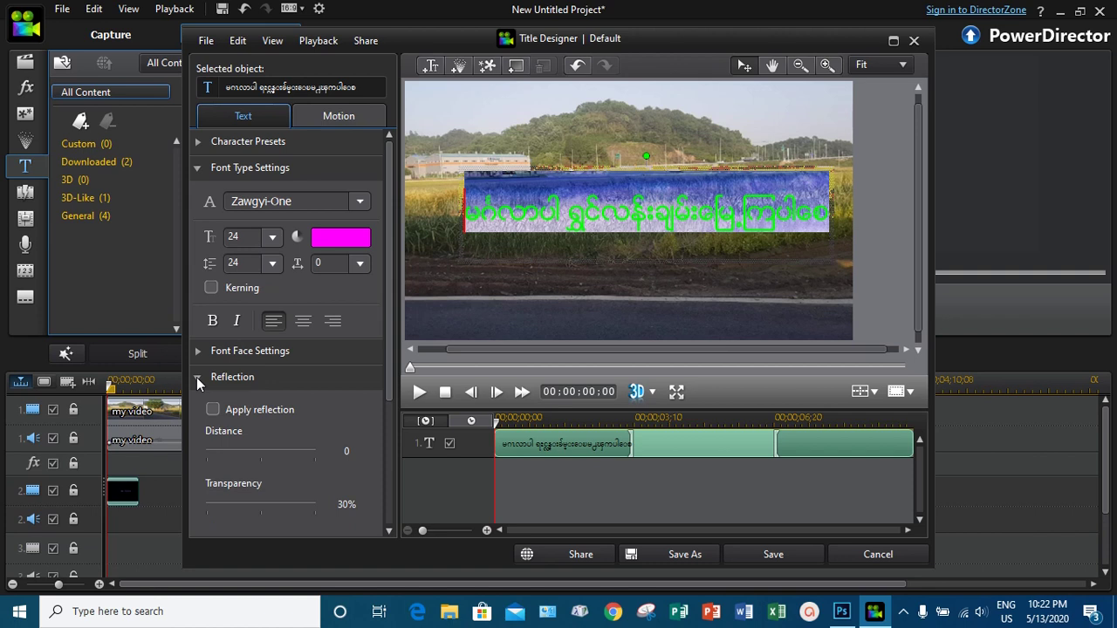
{"action": "left_click", "coordinate": [196, 377]}
{"action": "left_click", "coordinate": [198, 351]}
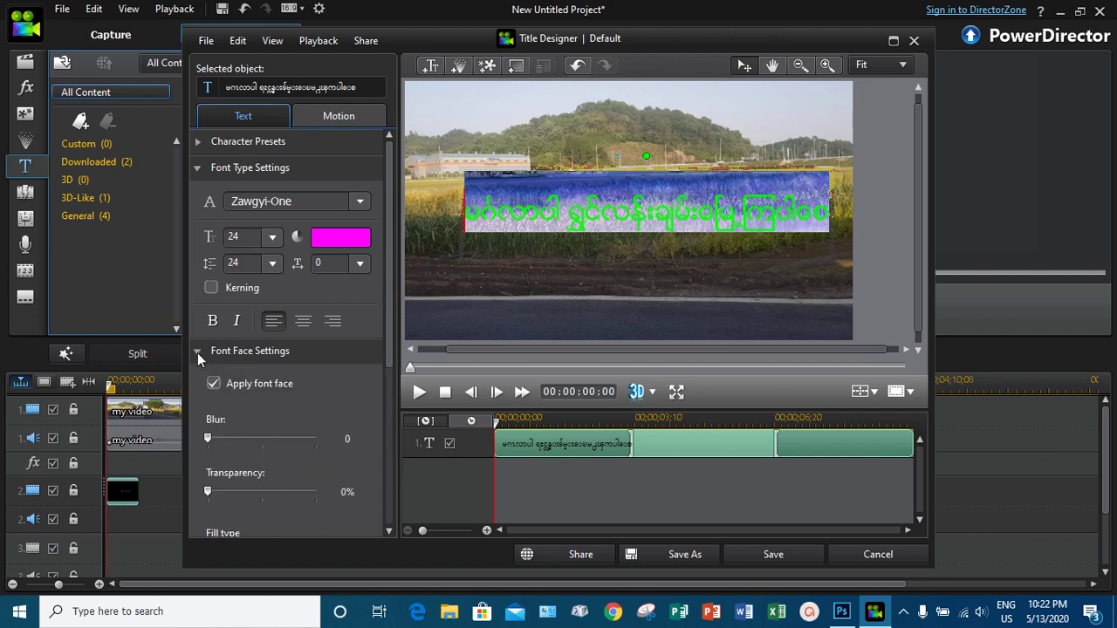
{"action": "left_click", "coordinate": [197, 351]}
{"action": "scroll", "coordinate": [235, 403], "scroll_direction": "down", "scroll_amount": 1}
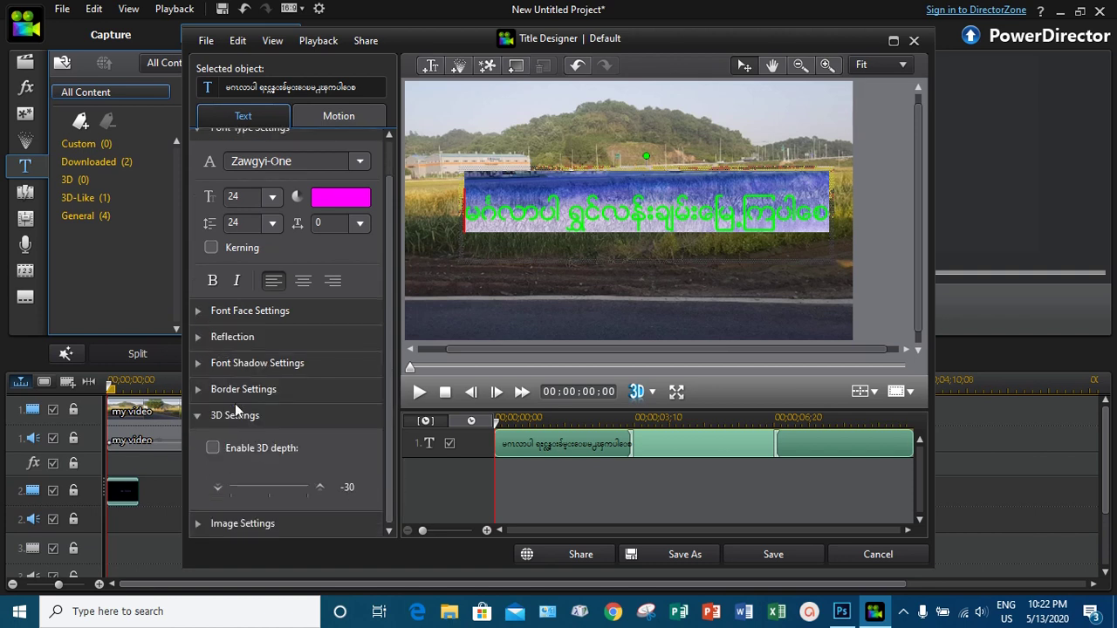
{"action": "left_click", "coordinate": [193, 415]}
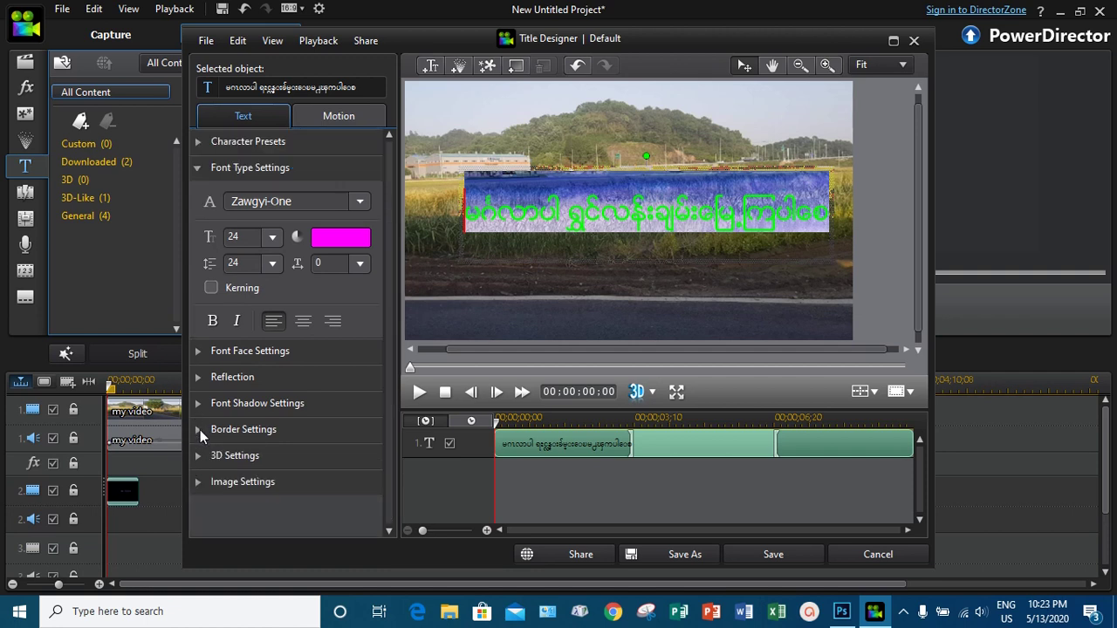
- Apply a border to the title text with a uniform bright green color (red 0, green 255, blue 0)
{"action": "left_click", "coordinate": [200, 429]}
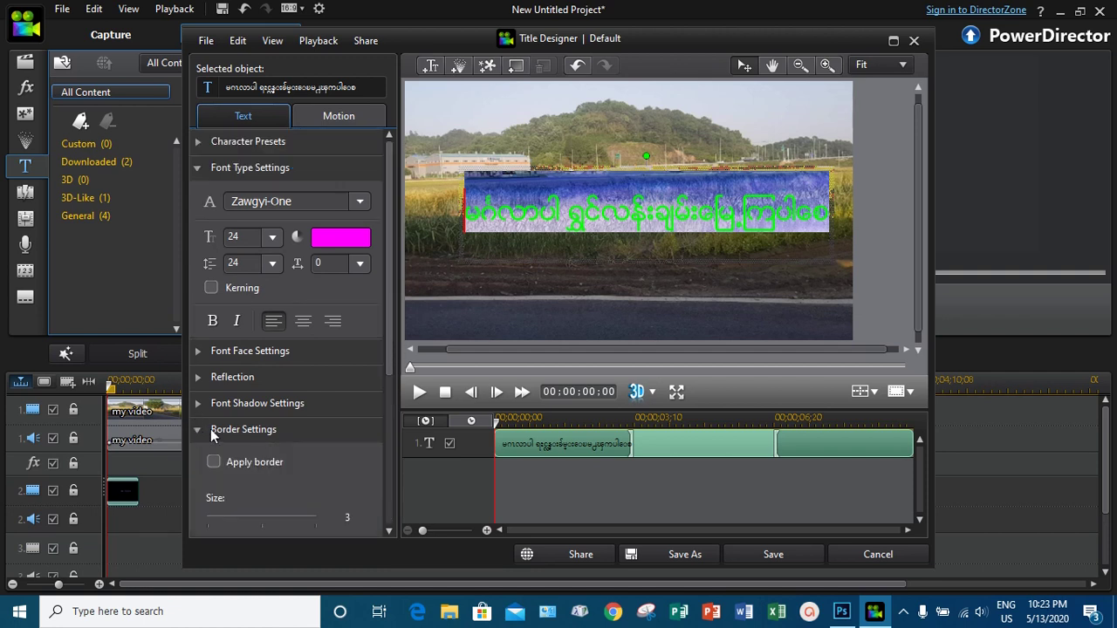
{"action": "scroll", "coordinate": [261, 439], "scroll_direction": "down", "scroll_amount": 2}
{"action": "scroll", "coordinate": [261, 439], "scroll_direction": "down", "scroll_amount": 2}
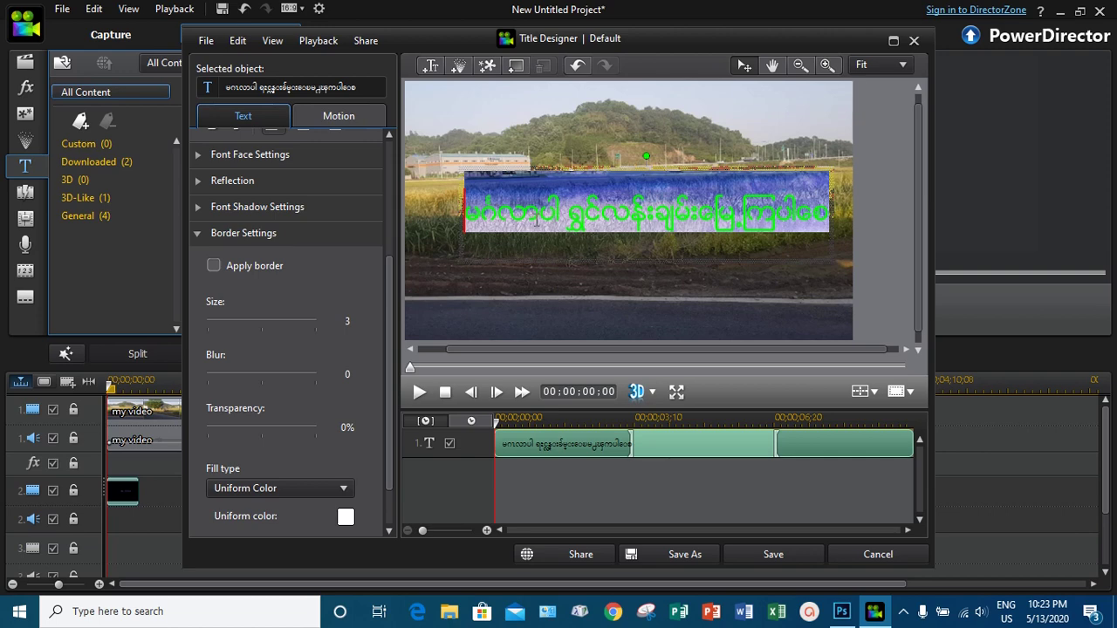
{"action": "left_click", "coordinate": [346, 517]}
{"action": "left_click_drag", "start_coordinate": [530, 182], "coordinate": [620, 282]}
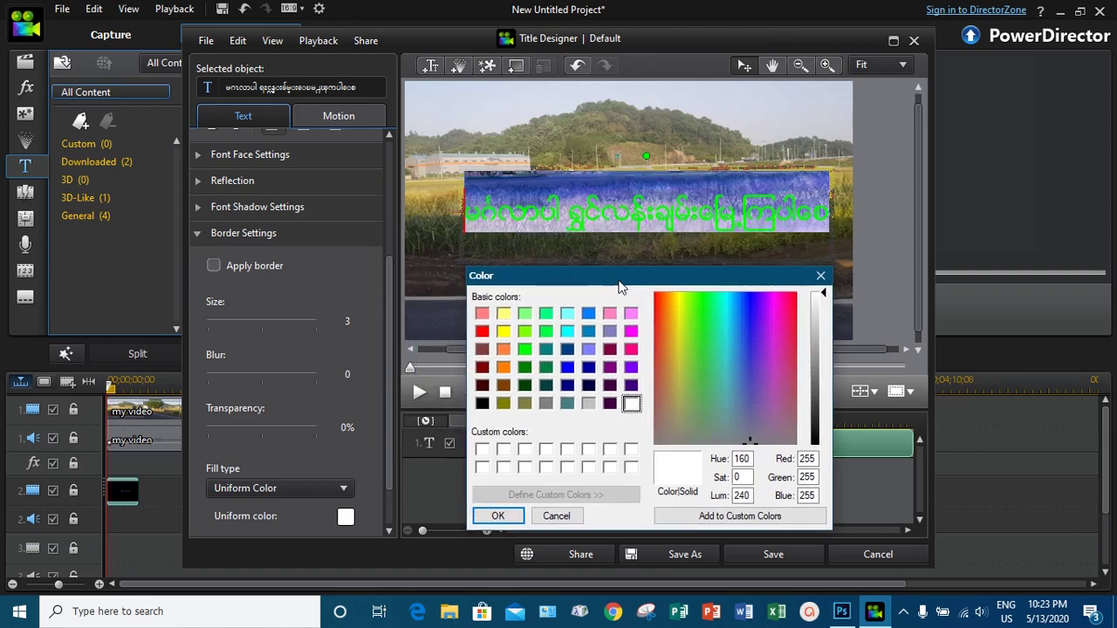
{"action": "left_click", "coordinate": [525, 350]}
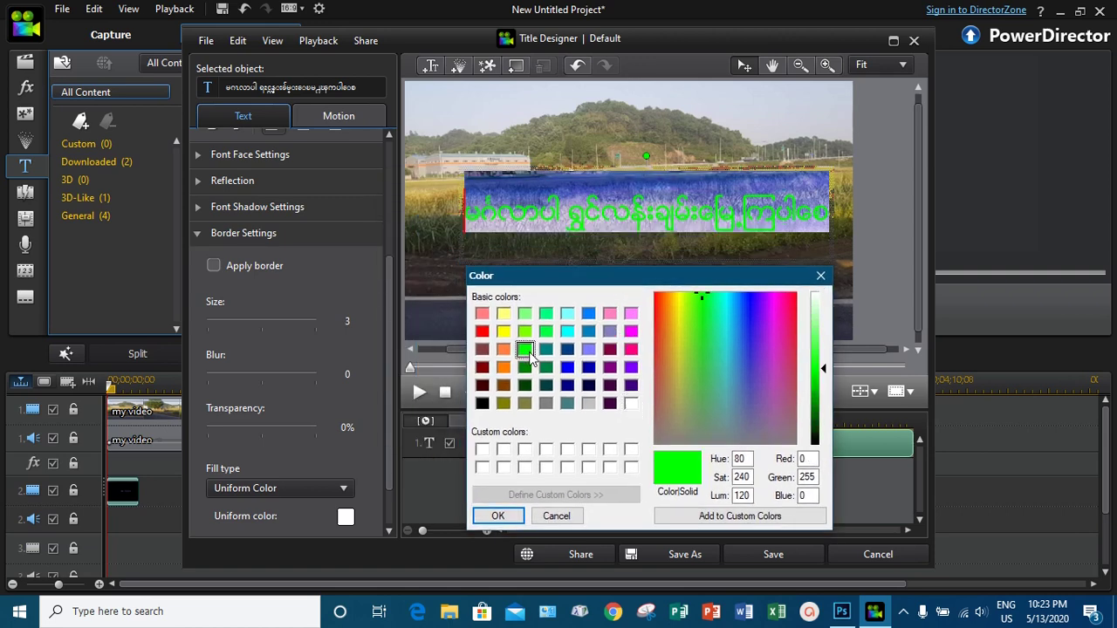
{"action": "left_click", "coordinate": [498, 515]}
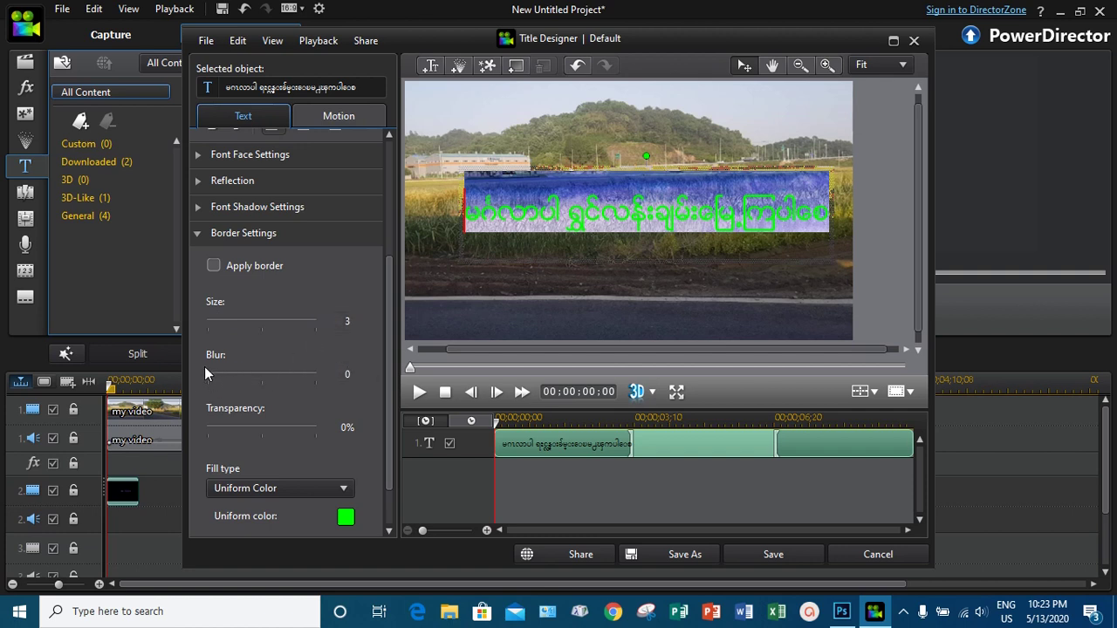
{"action": "left_click", "coordinate": [214, 266]}
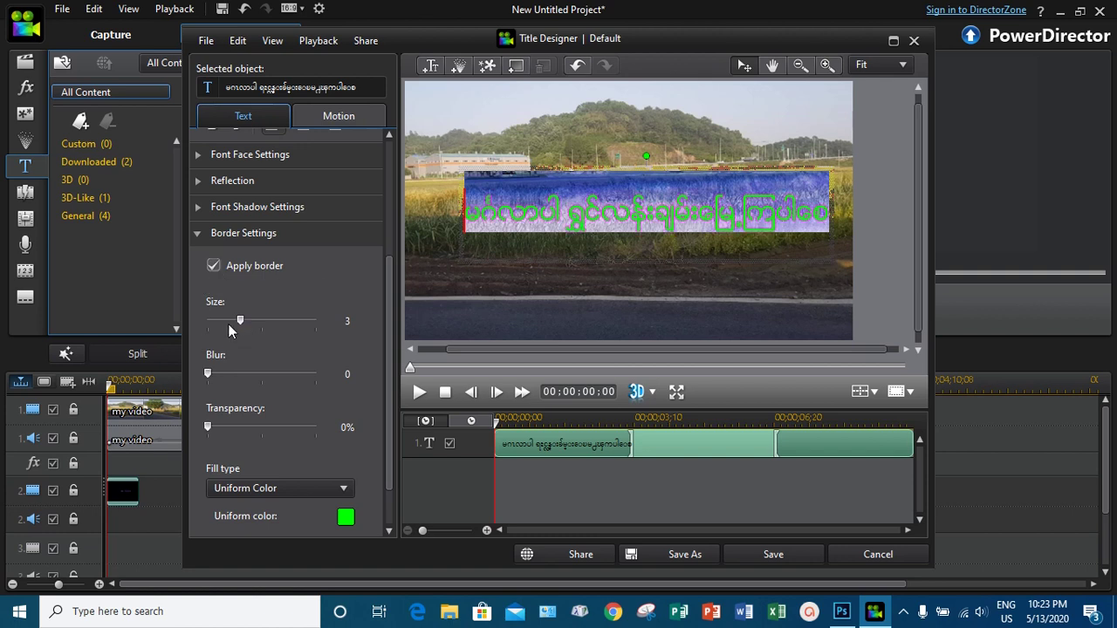
- Set the title border's size to 7 with blur 0 and transparency 0%, and save the title
{"action": "left_click_drag", "start_coordinate": [242, 325], "coordinate": [282, 330]}
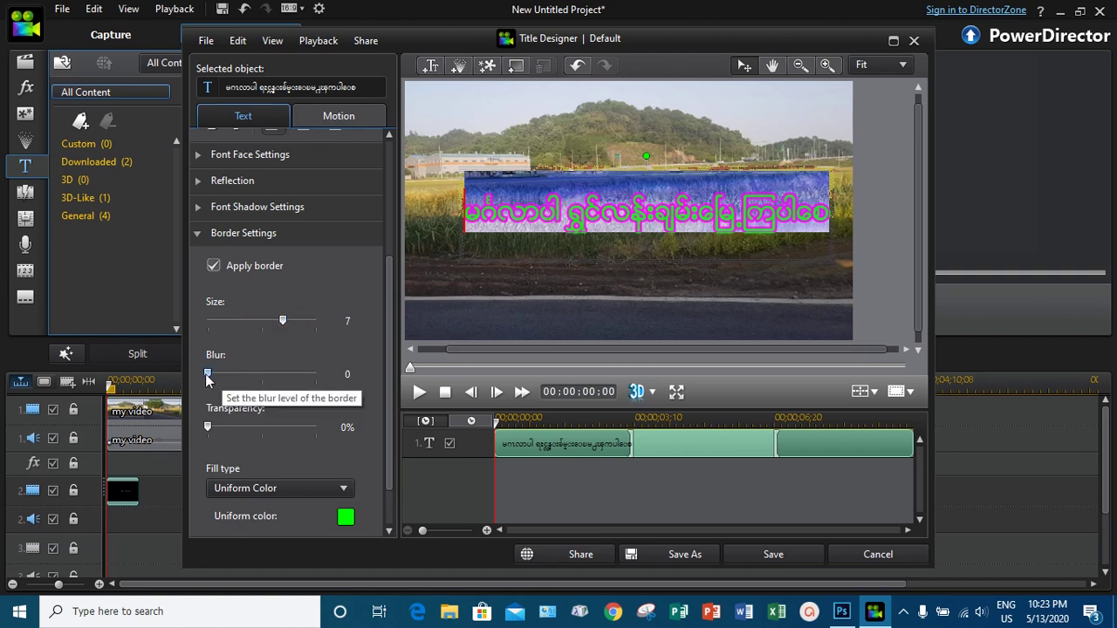
{"action": "mouse_move", "coordinate": [209, 374]}
{"action": "left_mouse_down"}
{"action": "mouse_move", "coordinate": [316, 377]}
{"action": "mouse_move", "coordinate": [218, 377]}
{"action": "mouse_move", "coordinate": [287, 380]}
{"action": "mouse_move", "coordinate": [221, 389]}
{"action": "mouse_move", "coordinate": [208, 376]}
{"action": "left_mouse_up"}
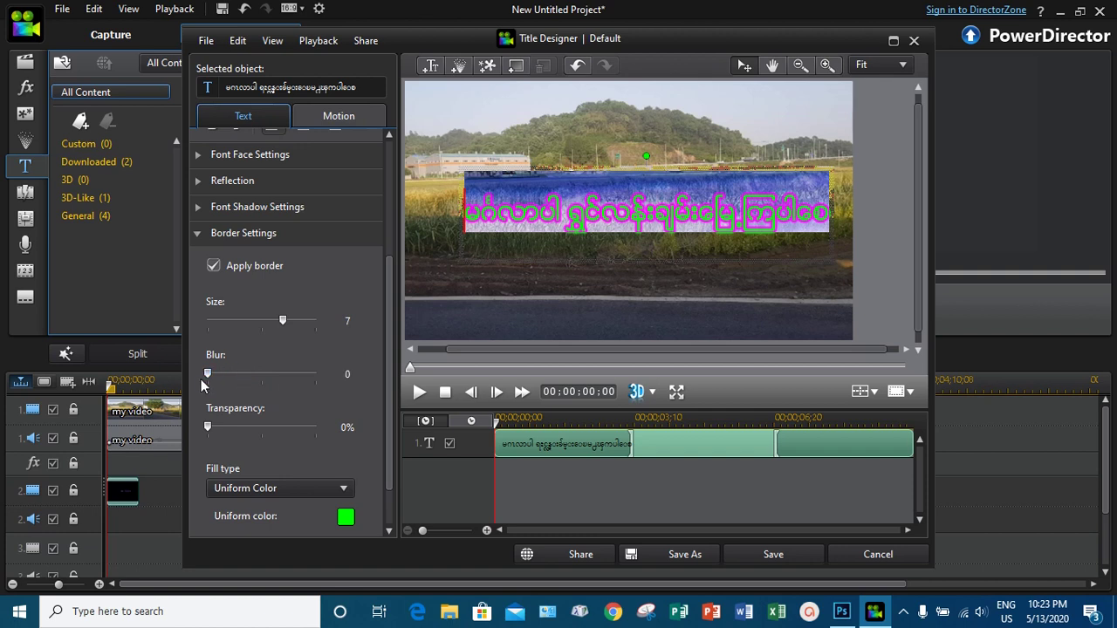
{"action": "mouse_move", "coordinate": [207, 427]}
{"action": "left_mouse_down"}
{"action": "mouse_move", "coordinate": [315, 433]}
{"action": "mouse_move", "coordinate": [203, 441]}
{"action": "left_mouse_up"}
{"action": "left_click", "coordinate": [689, 248]}
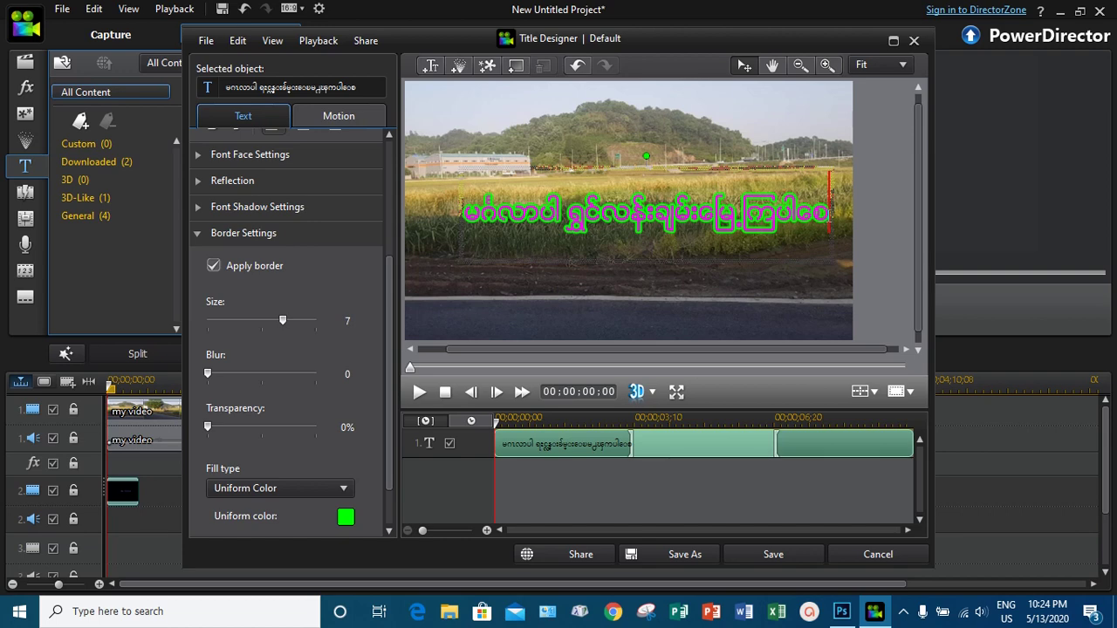
{"action": "left_click", "coordinate": [758, 555]}
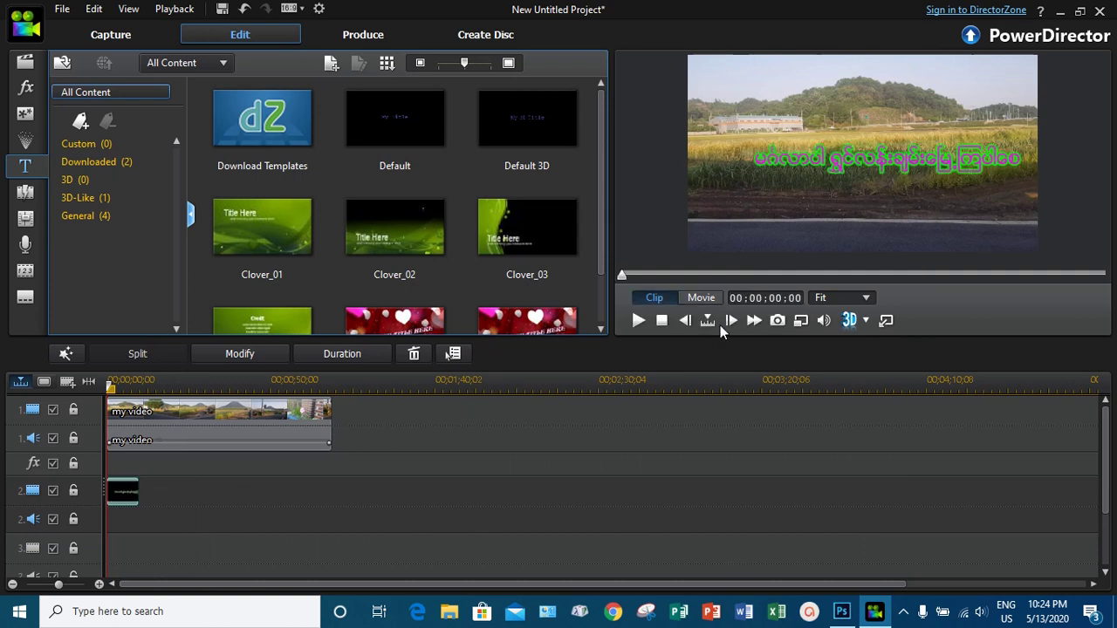
- Play the titled video in the preview and reopen the title clip for editing
{"action": "left_click", "coordinate": [640, 320]}
{"action": "left_click", "coordinate": [127, 495]}
{"action": "double_click", "coordinate": [127, 494]}
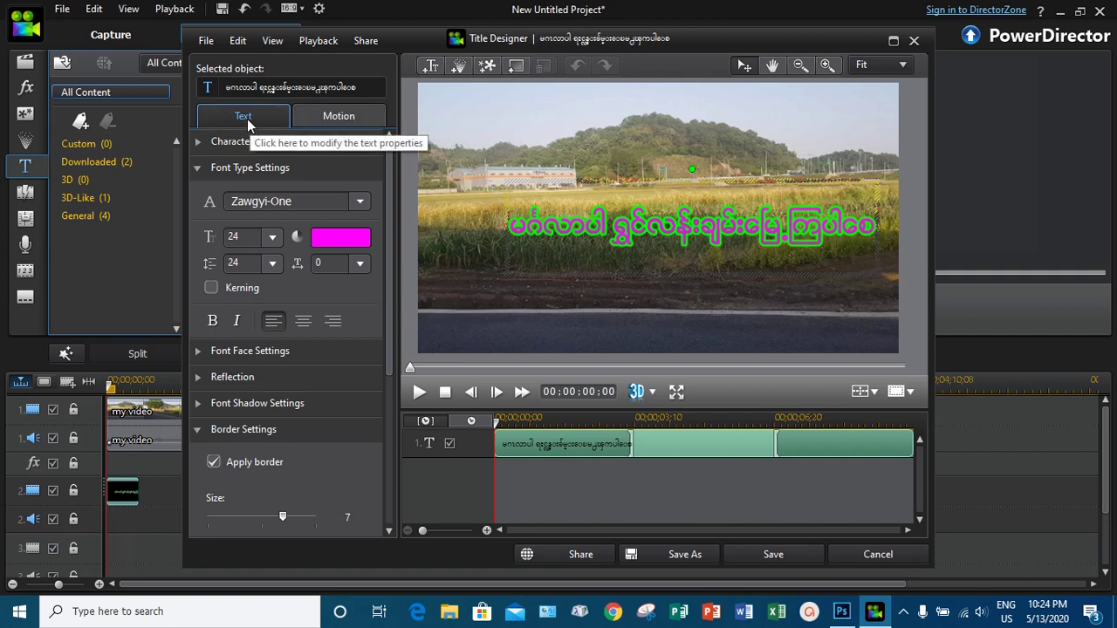
- Shift the title text slightly to the left in the frame while viewing its motion settings
{"action": "left_click", "coordinate": [353, 119]}
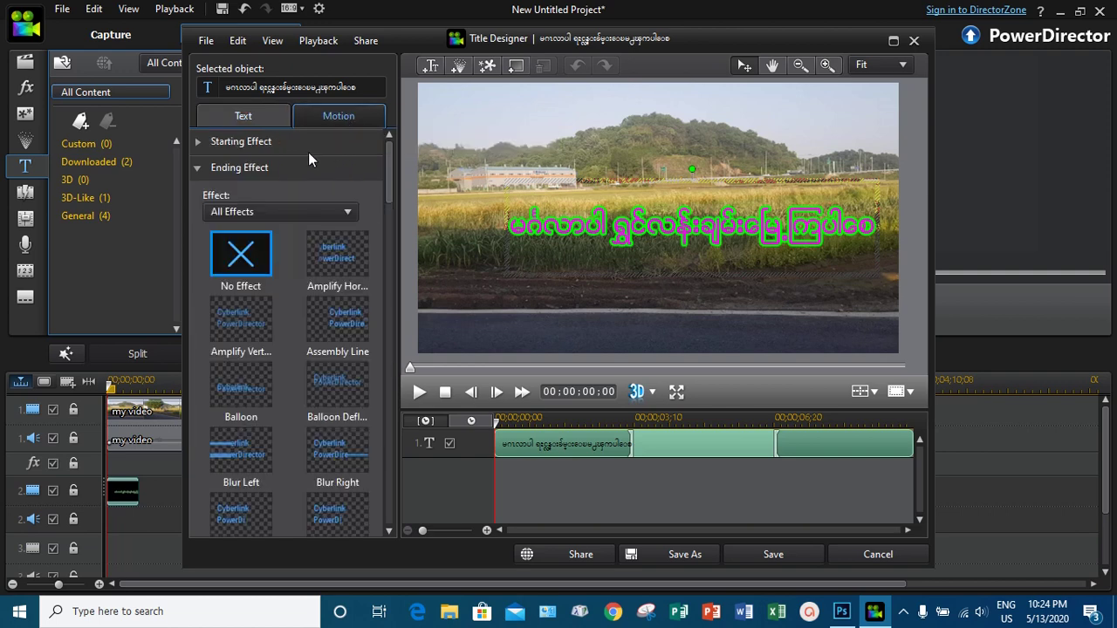
{"action": "left_click", "coordinate": [200, 167]}
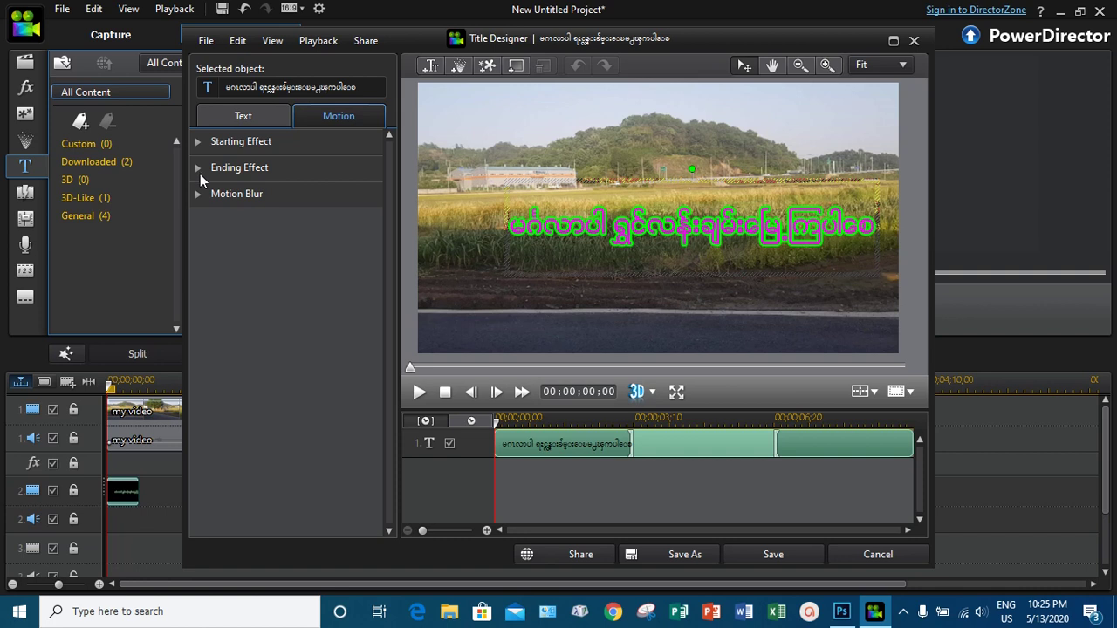
{"action": "left_click", "coordinate": [577, 182]}
{"action": "left_click_drag", "start_coordinate": [578, 182], "coordinate": [558, 181]}
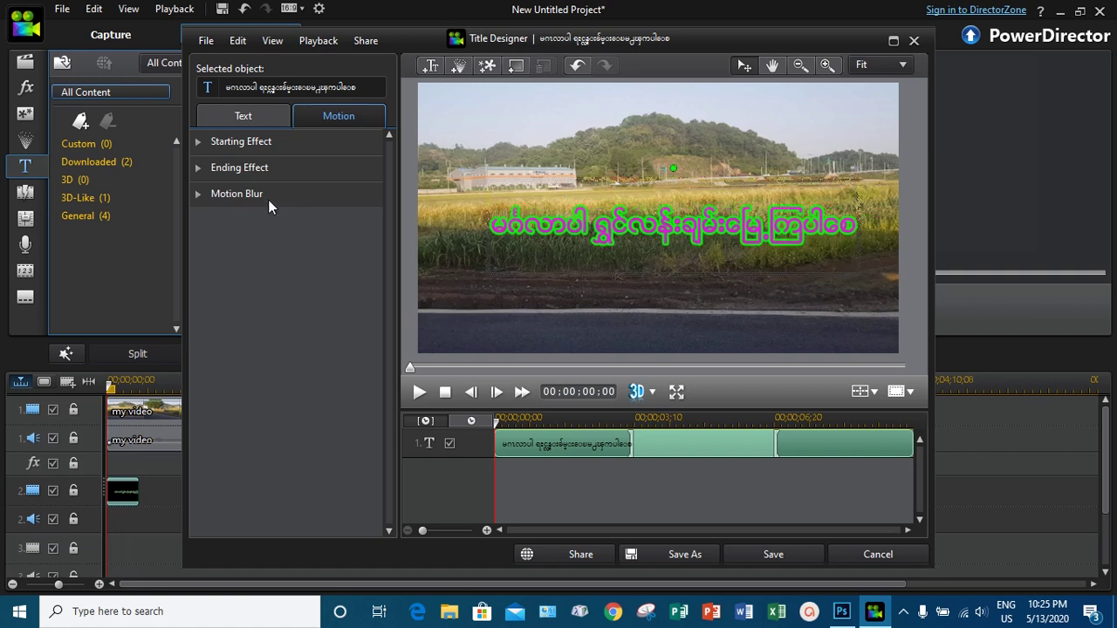
- Browse the starting effects for the title text and apply Solo Left
{"action": "left_click", "coordinate": [198, 142]}
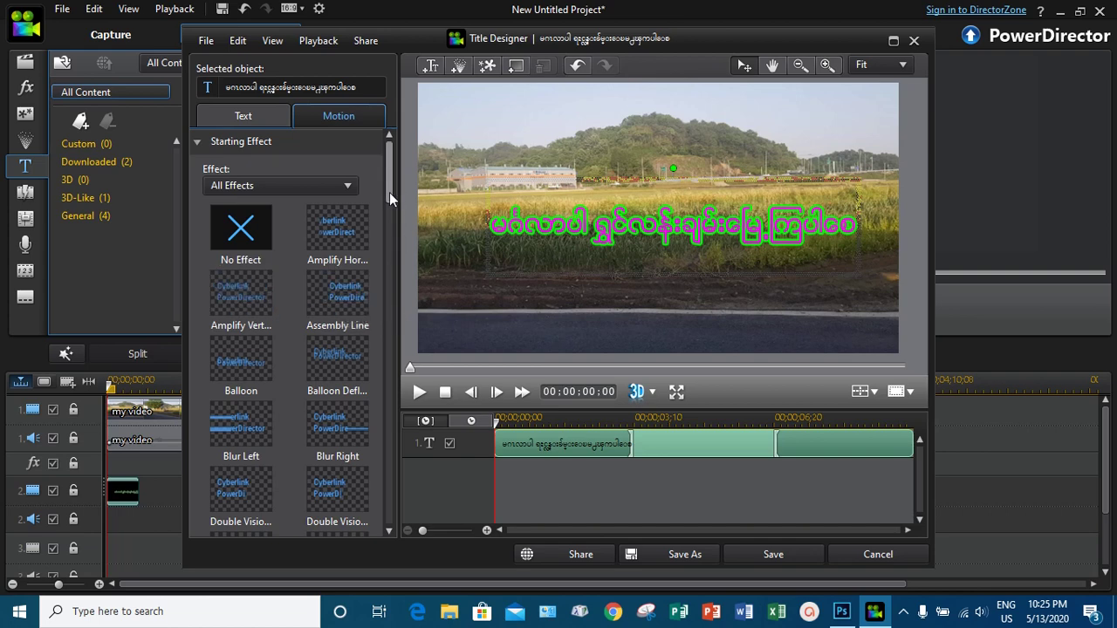
{"action": "left_click_drag", "start_coordinate": [390, 192], "coordinate": [390, 242]}
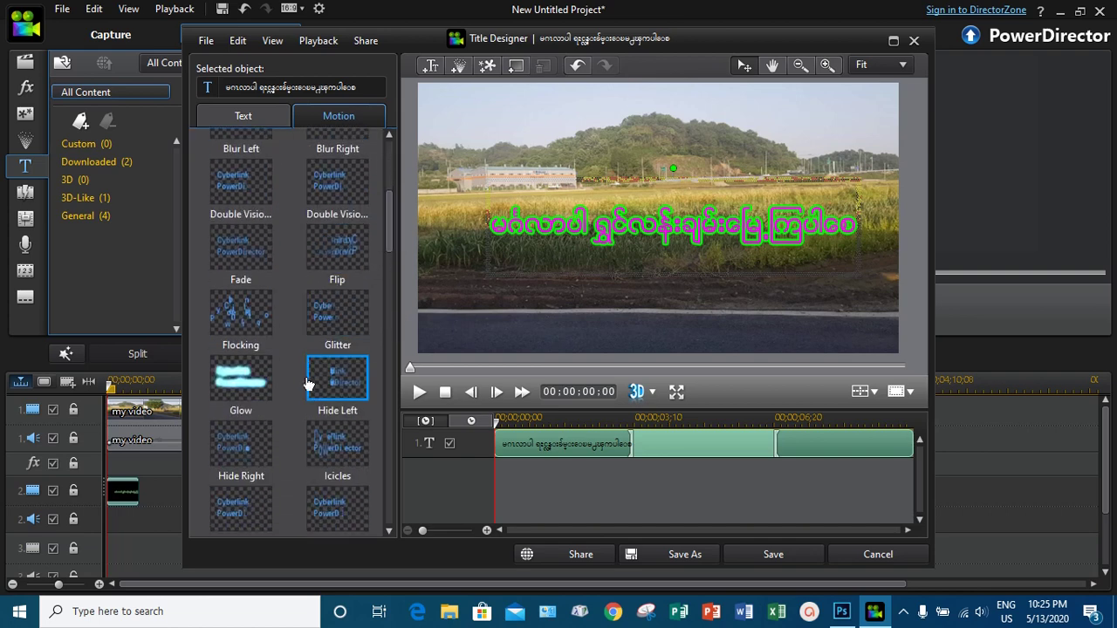
{"action": "left_click_drag", "start_coordinate": [392, 234], "coordinate": [392, 388]}
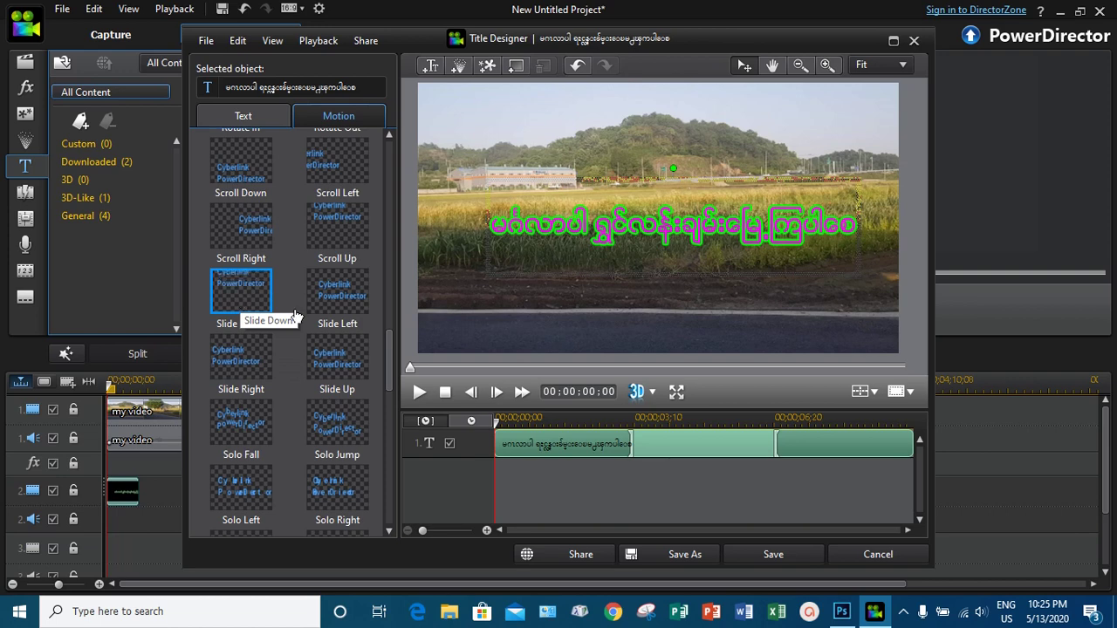
{"action": "left_click_drag", "start_coordinate": [389, 382], "coordinate": [377, 478]}
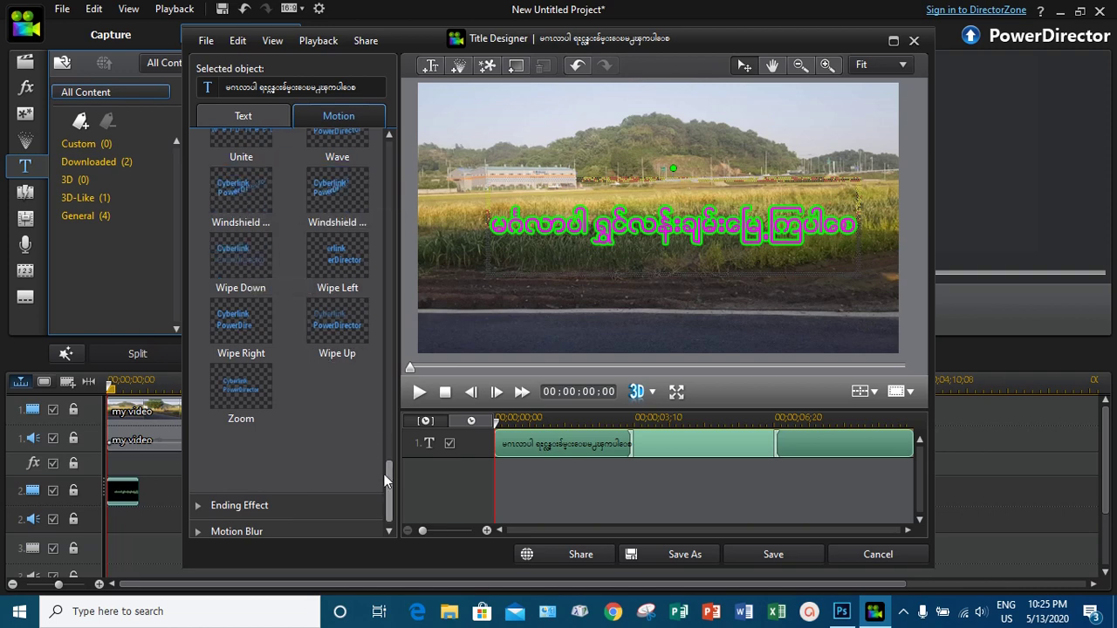
{"action": "left_click_drag", "start_coordinate": [388, 484], "coordinate": [385, 380]}
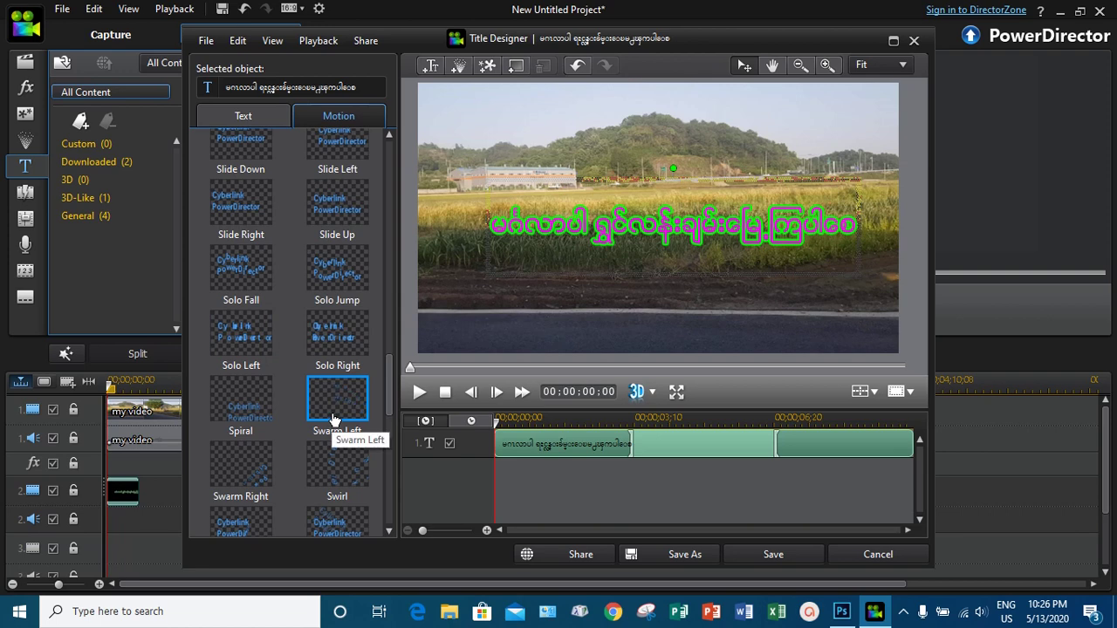
{"action": "left_click", "coordinate": [241, 336]}
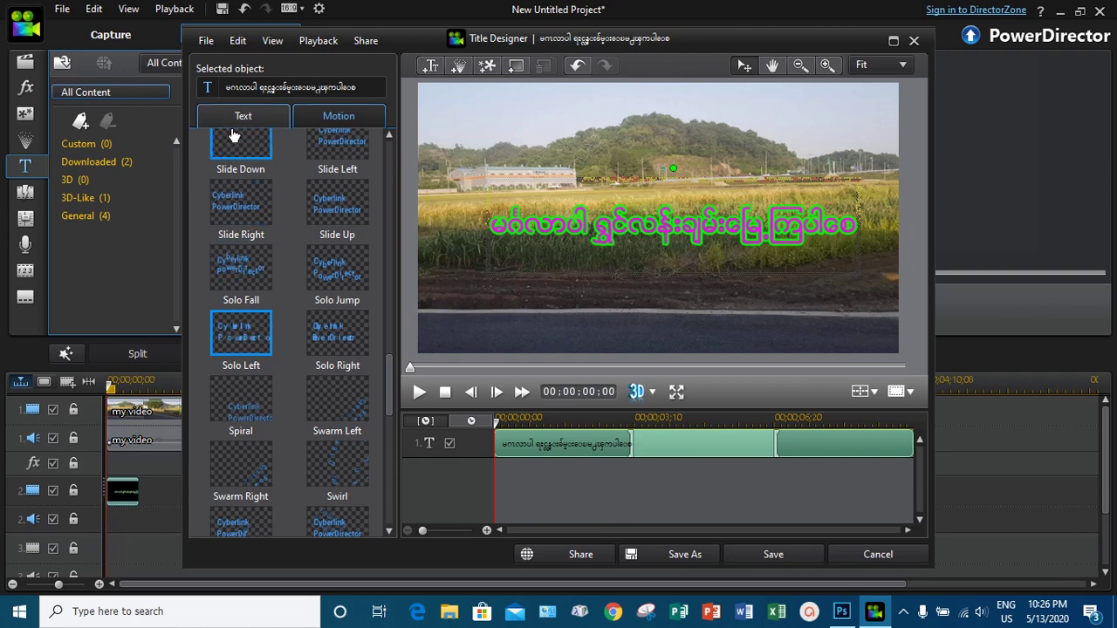
{"action": "left_click_drag", "start_coordinate": [386, 343], "coordinate": [371, 175]}
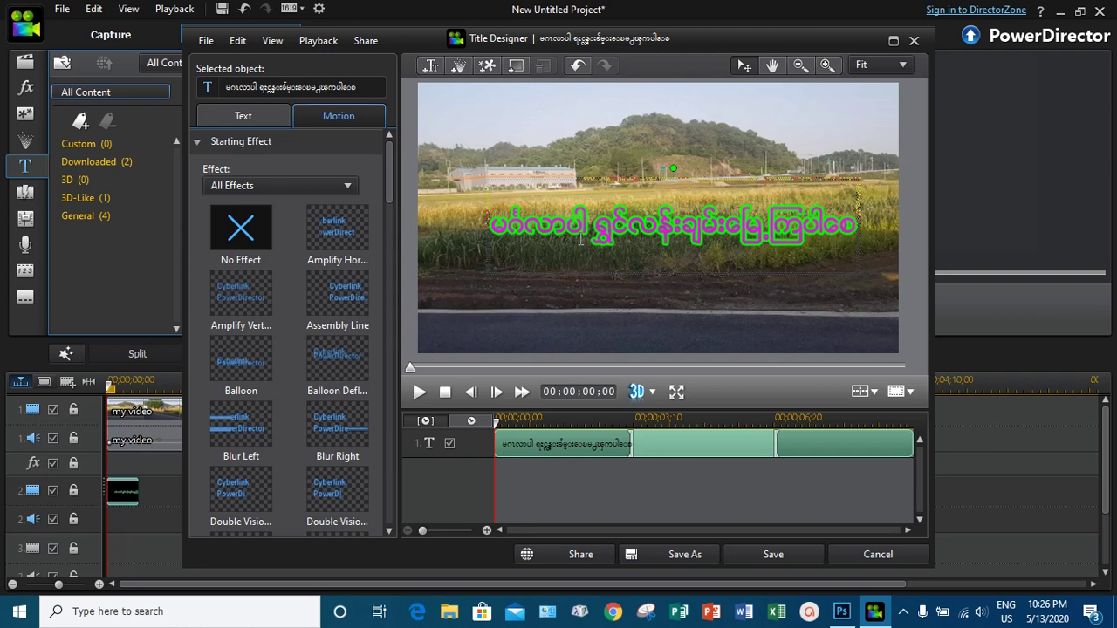
{"action": "left_click", "coordinate": [197, 144]}
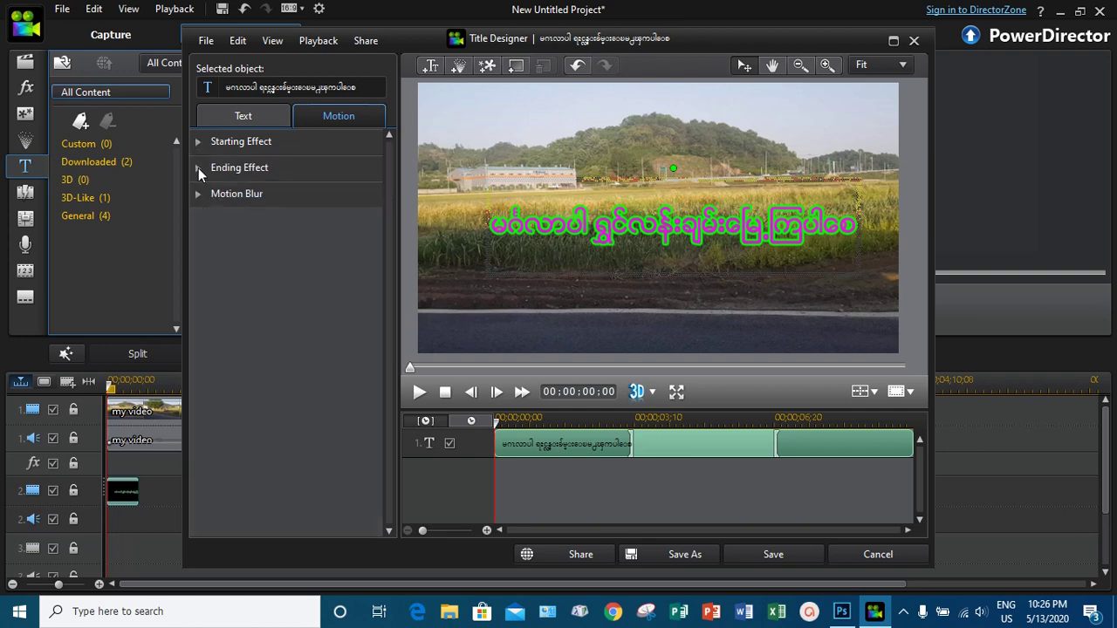
- Browse the ending effects for the title text, apply Blur Left and preview the animation
{"action": "left_click", "coordinate": [197, 171]}
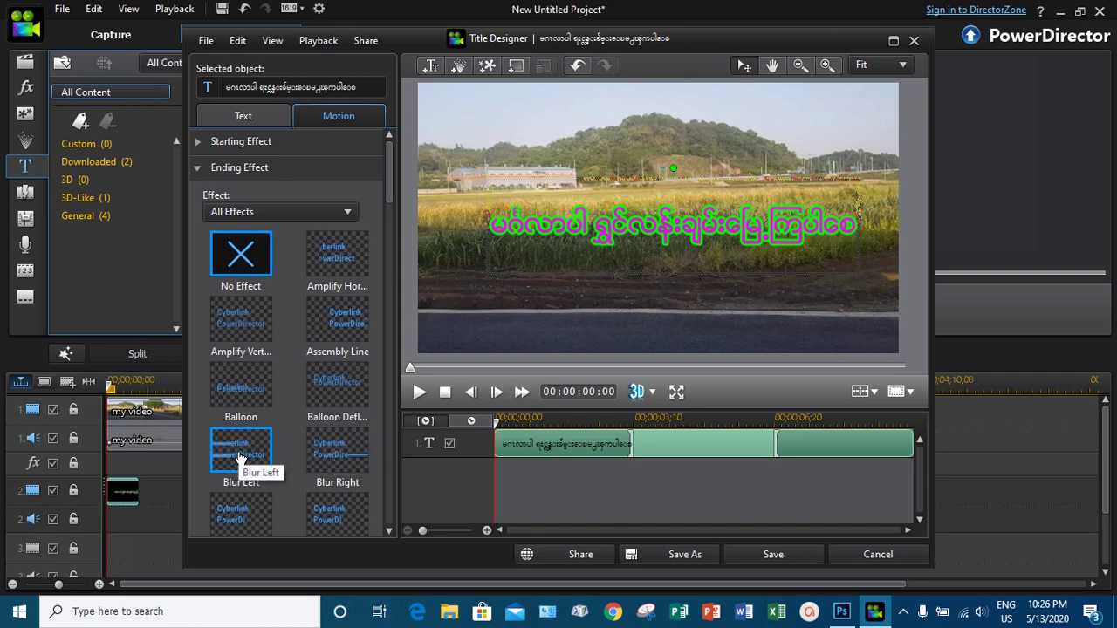
{"action": "left_click_drag", "start_coordinate": [390, 194], "coordinate": [389, 441]}
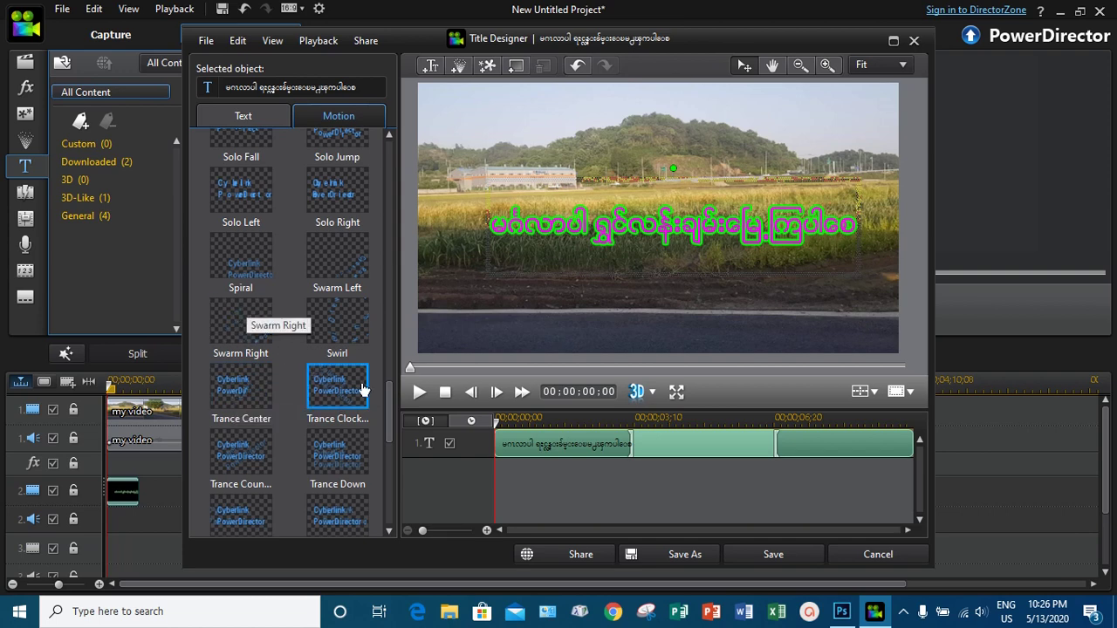
{"action": "left_click_drag", "start_coordinate": [390, 419], "coordinate": [379, 231]}
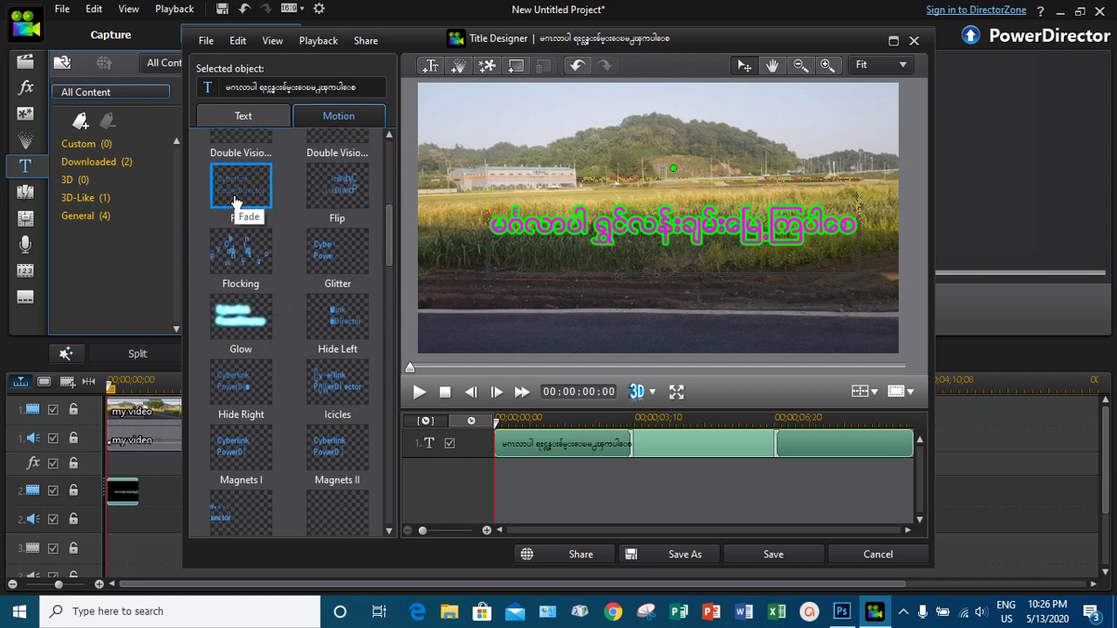
{"action": "left_click_drag", "start_coordinate": [386, 264], "coordinate": [388, 175]}
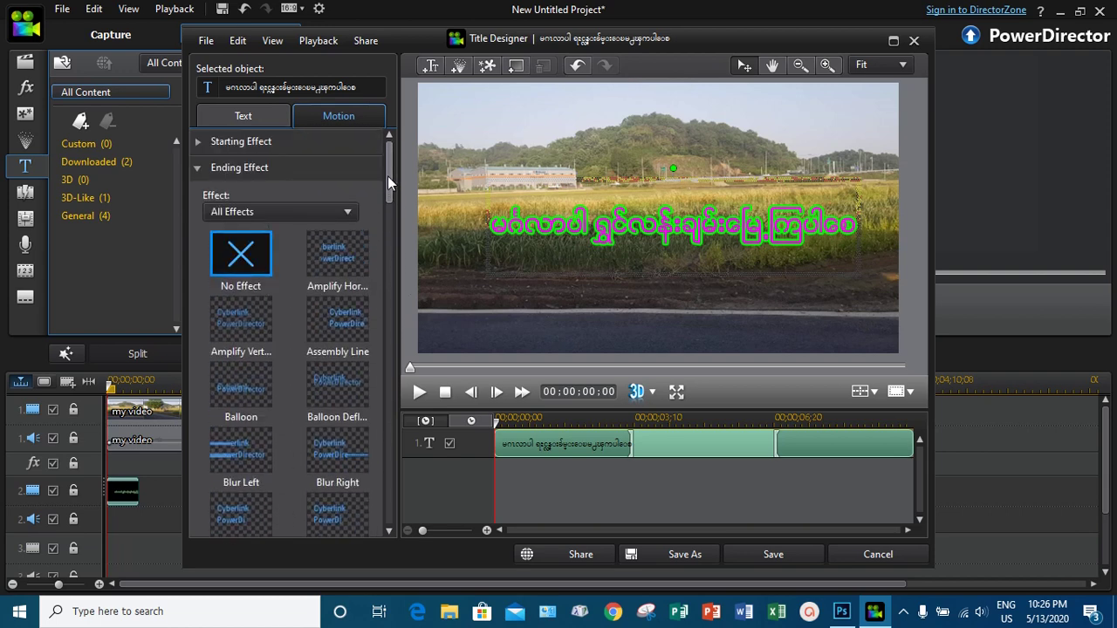
{"action": "left_click", "coordinate": [235, 456]}
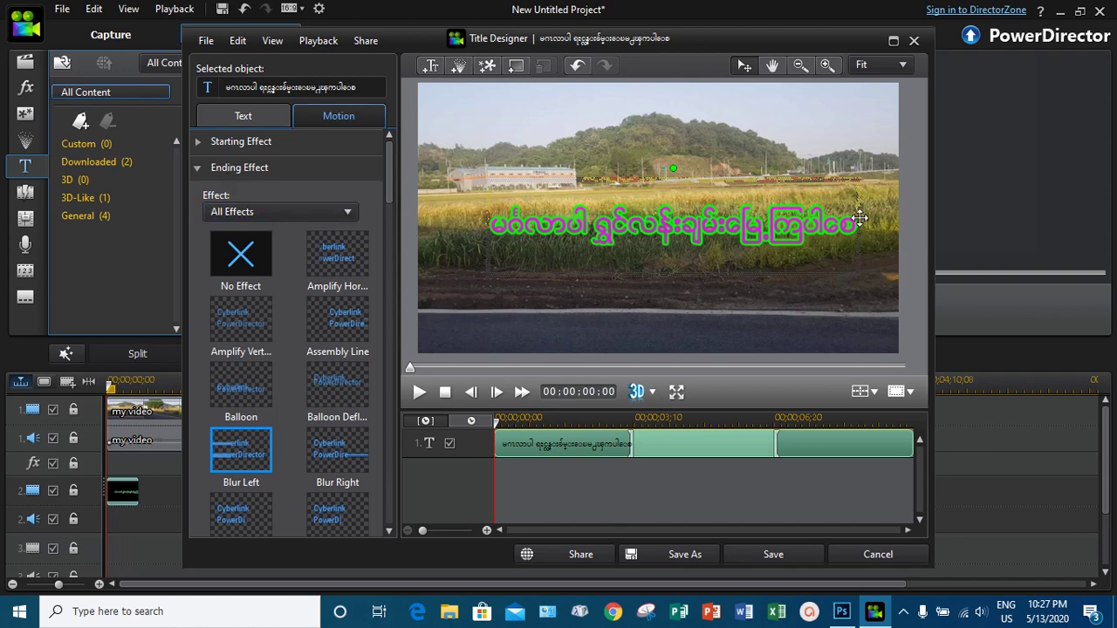
{"action": "left_click", "coordinate": [419, 391]}
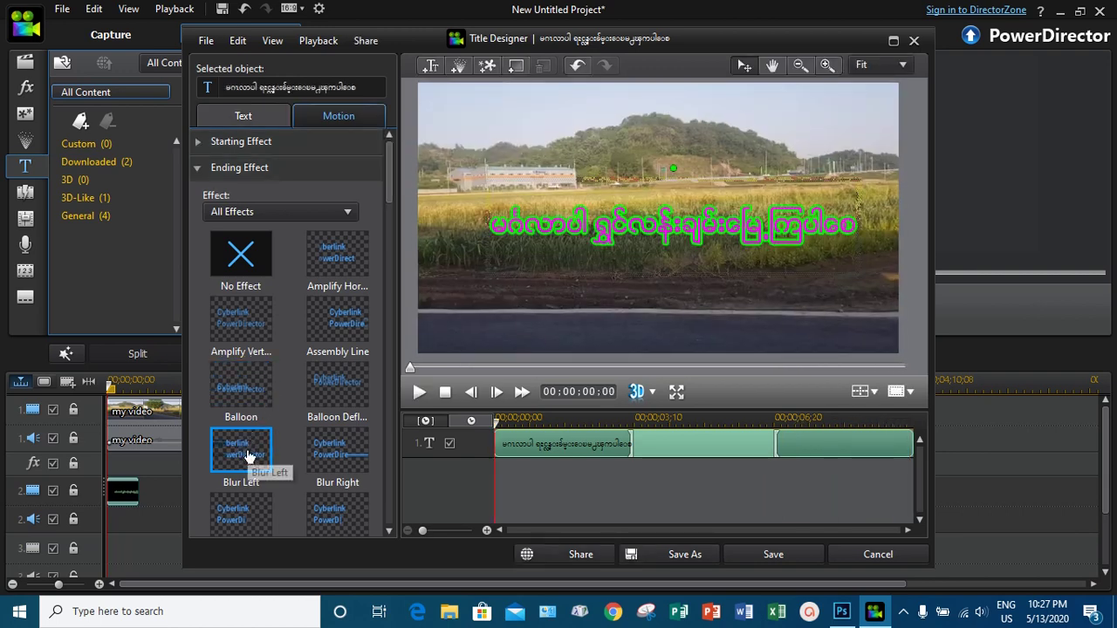
{"action": "left_click", "coordinate": [199, 168]}
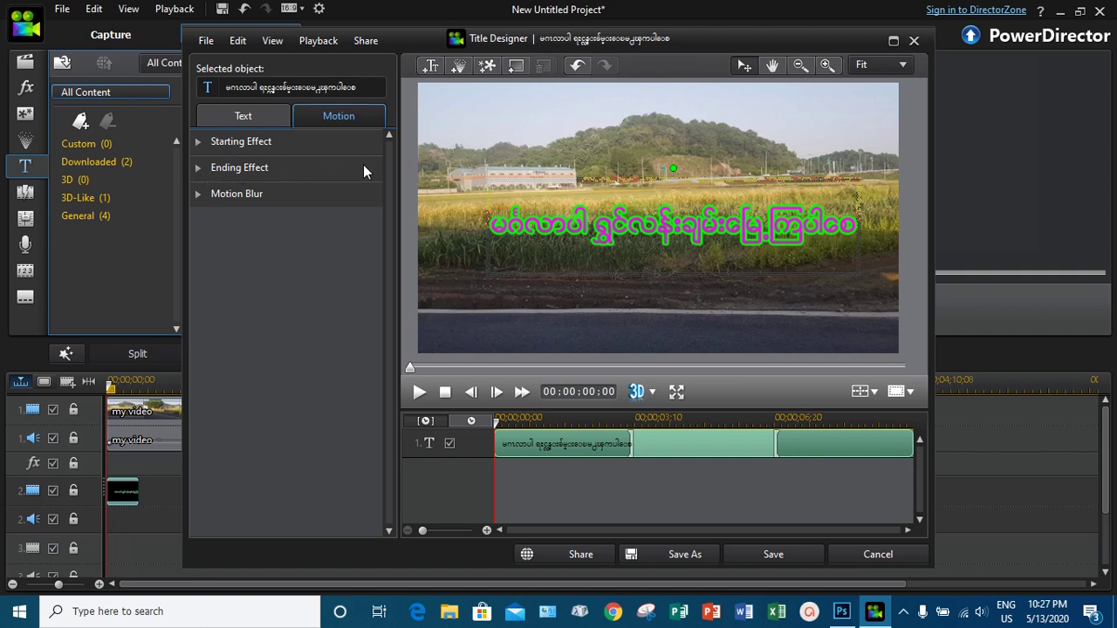
- Try motion blur on the title text and switch it off again
{"action": "left_click", "coordinate": [198, 194]}
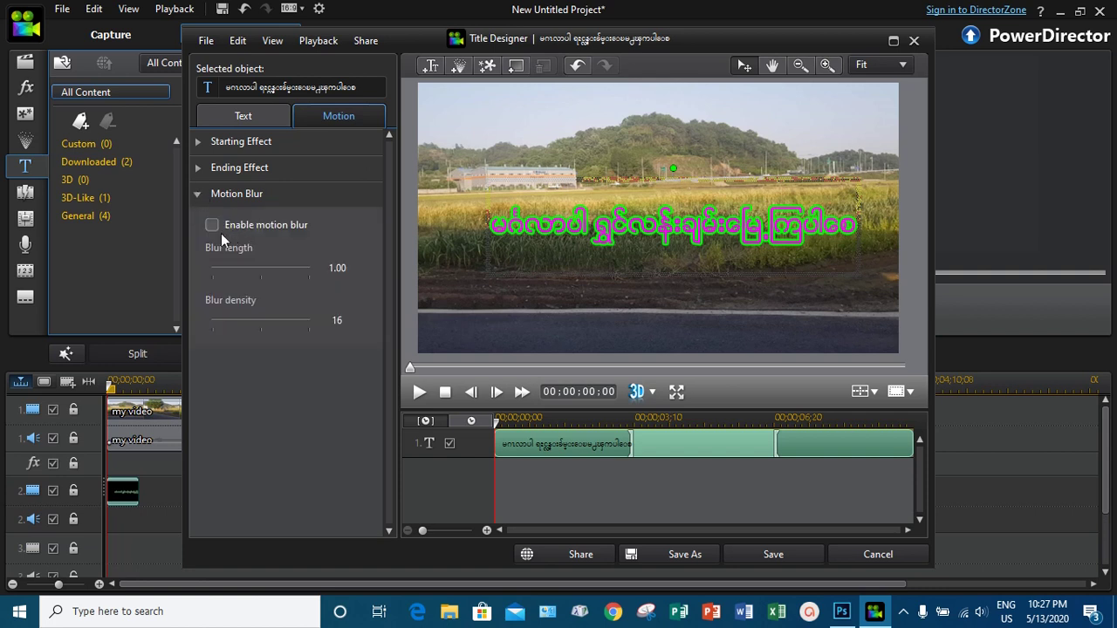
{"action": "left_click", "coordinate": [211, 225]}
{"action": "left_click", "coordinate": [217, 226]}
{"action": "left_click", "coordinate": [199, 195]}
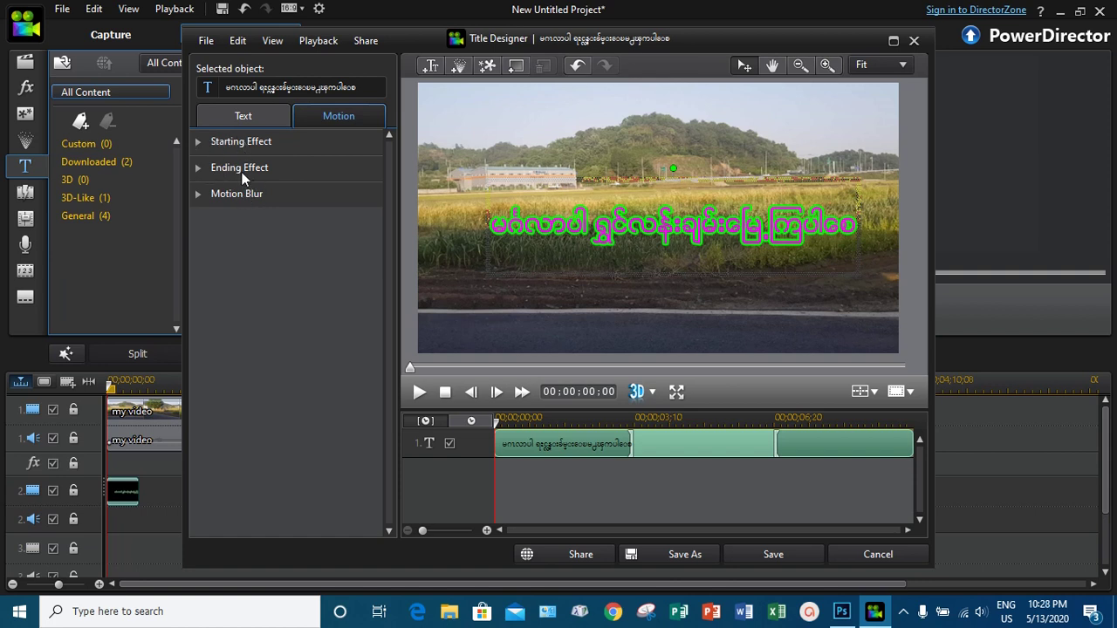
- Recheck the title's text and motion settings and save the title design
{"action": "left_click", "coordinate": [238, 123]}
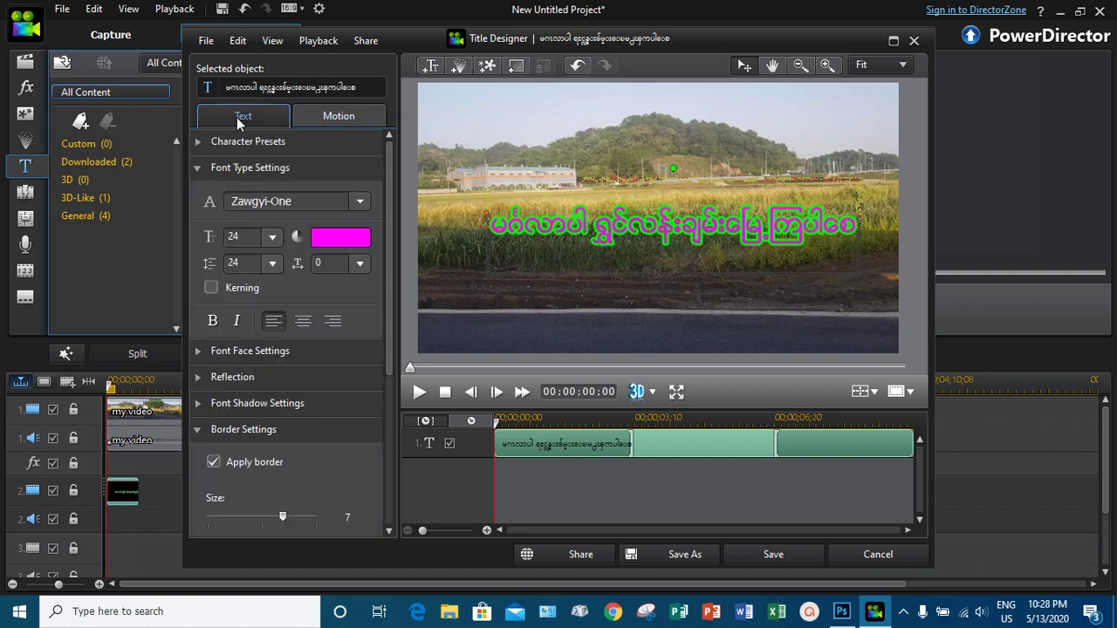
{"action": "left_click", "coordinate": [354, 117]}
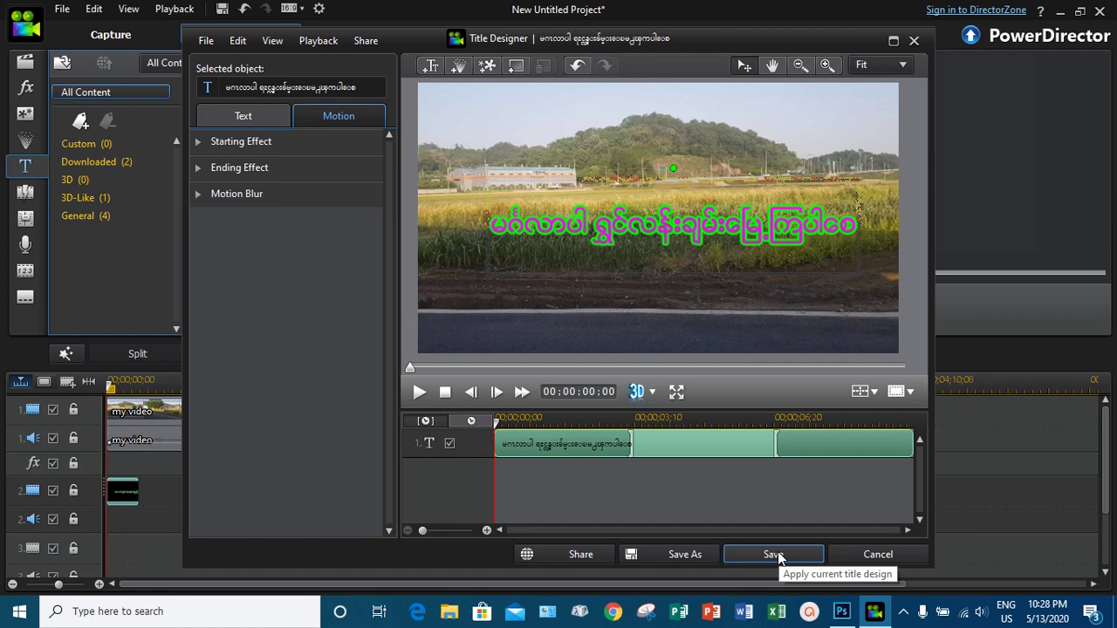
{"action": "left_click", "coordinate": [775, 555]}
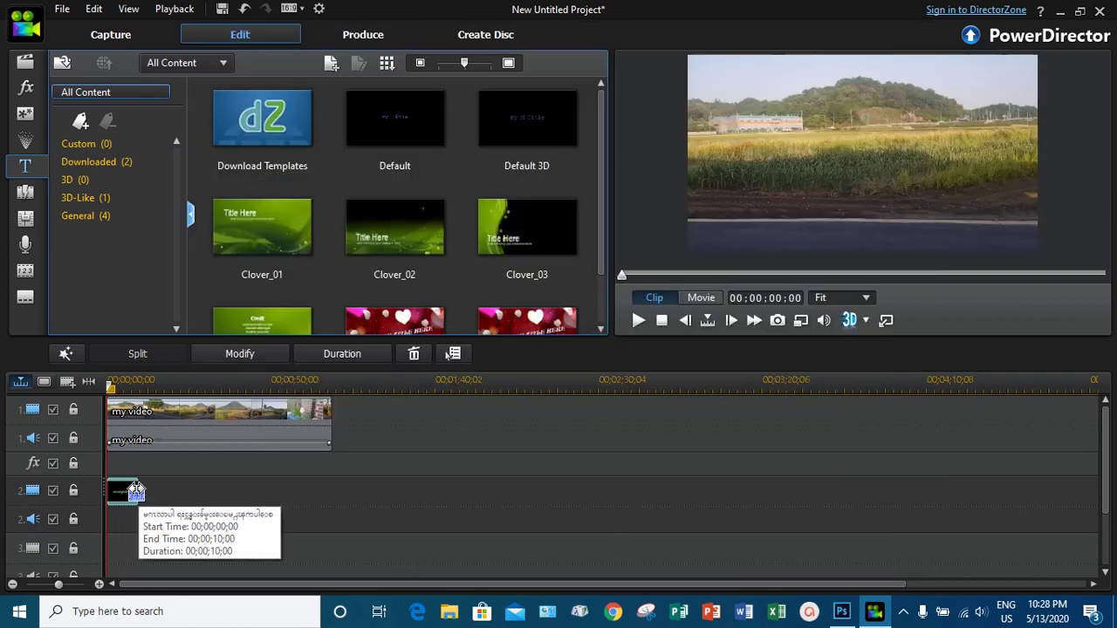
- Lengthen the title clip on the second video track and place it under the middle part of the video clip
{"action": "left_click_drag", "start_coordinate": [136, 491], "coordinate": [629, 502]}
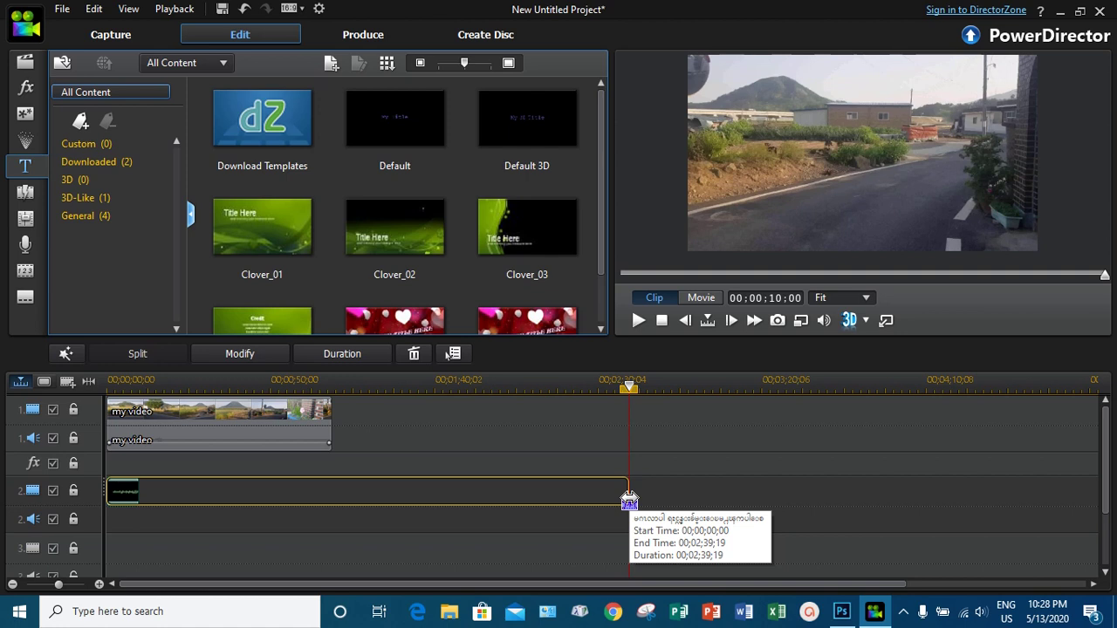
{"action": "left_click_drag", "start_coordinate": [629, 502], "coordinate": [207, 488]}
{"action": "left_click_drag", "start_coordinate": [187, 390], "coordinate": [183, 426]}
{"action": "left_click", "coordinate": [223, 491]}
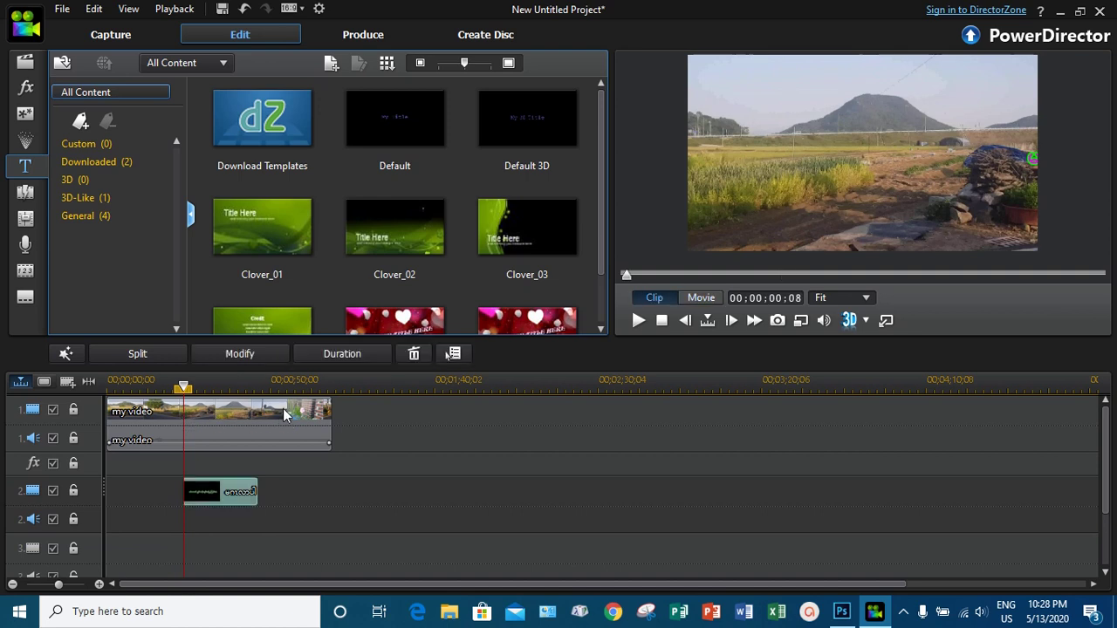
- Play the video from 00;00;13;14 until past the title, scrub back to 00;00;30;29 and minimize the editor
{"action": "left_click", "coordinate": [150, 426]}
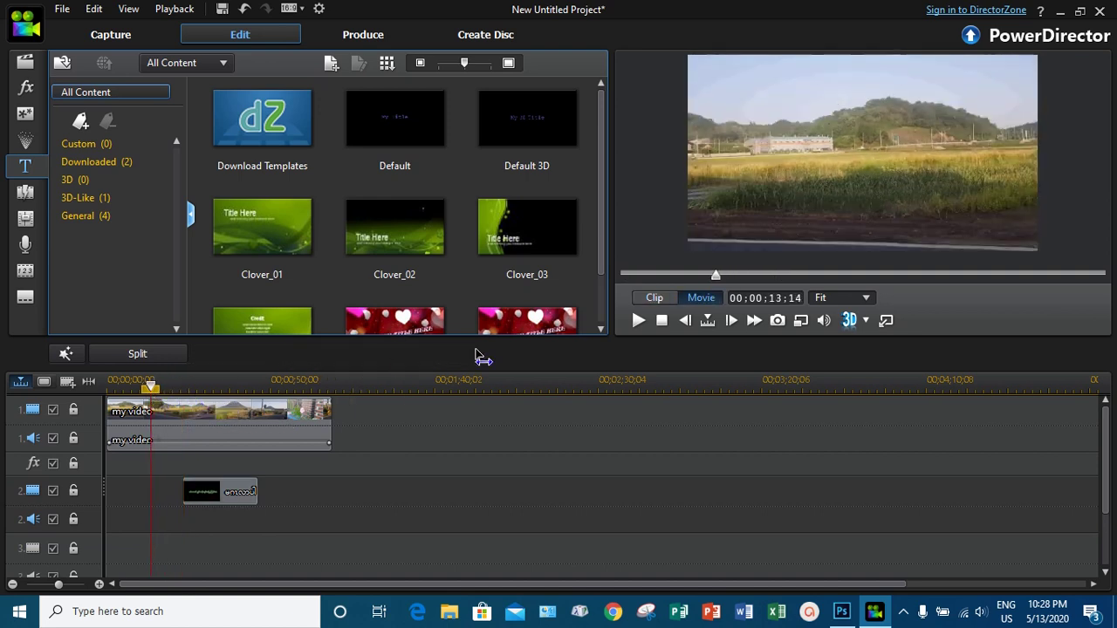
{"action": "left_click", "coordinate": [638, 321]}
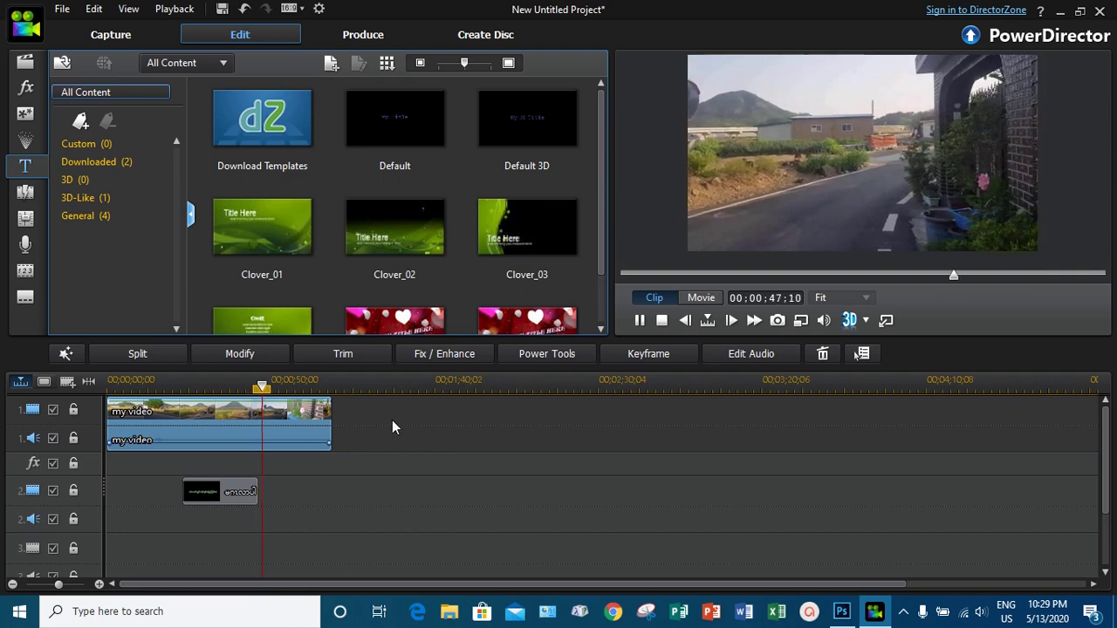
{"action": "left_click", "coordinate": [639, 320]}
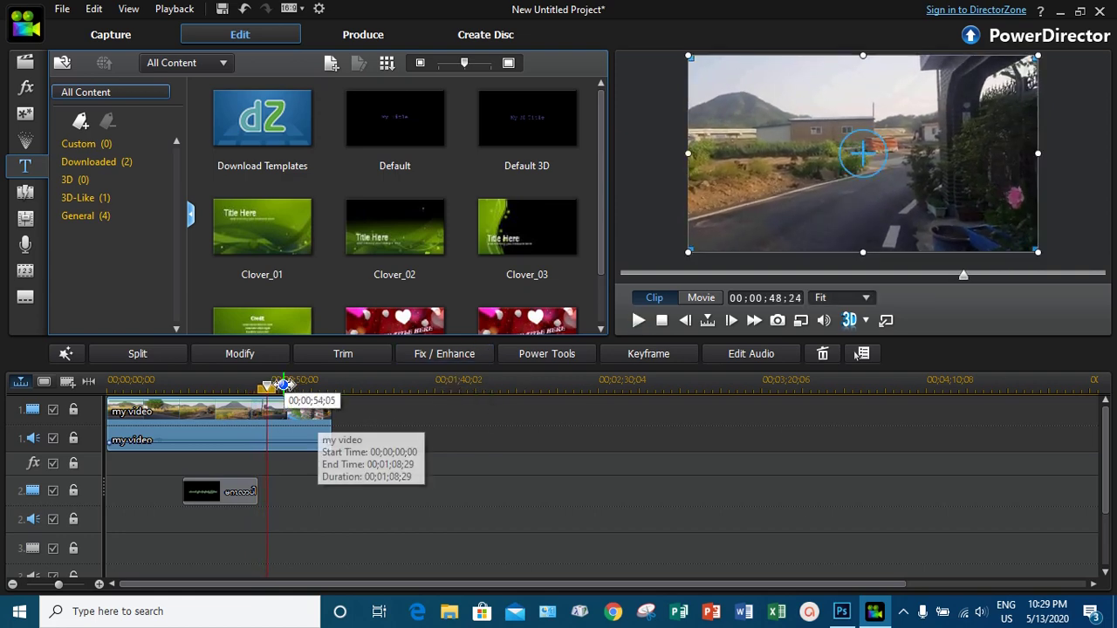
{"action": "left_click_drag", "start_coordinate": [271, 390], "coordinate": [207, 390]}
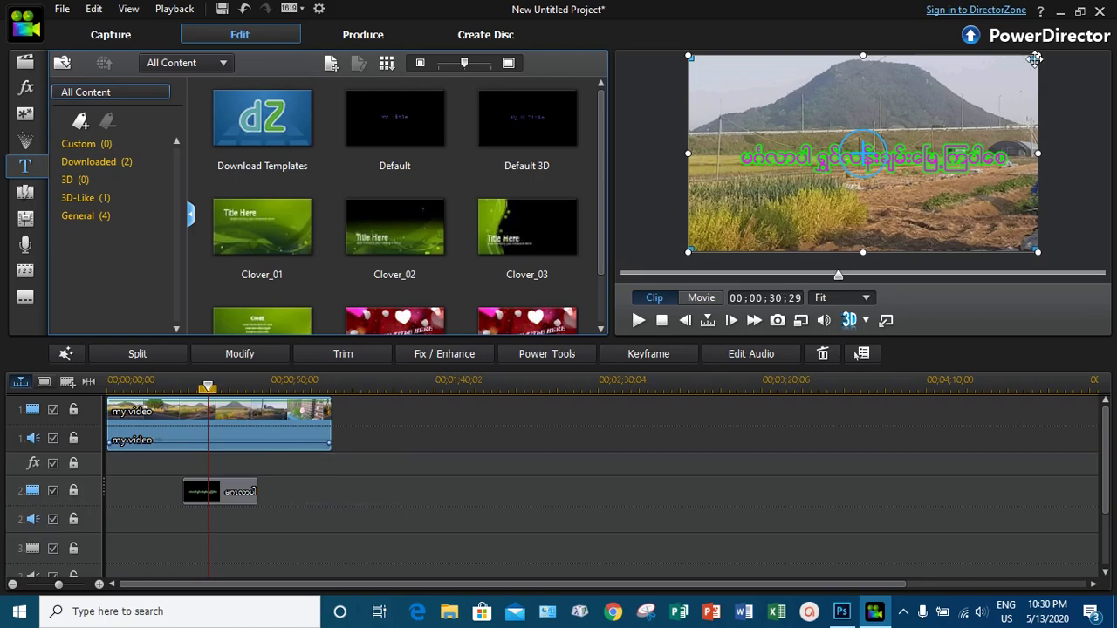
{"action": "left_click", "coordinate": [1060, 10]}
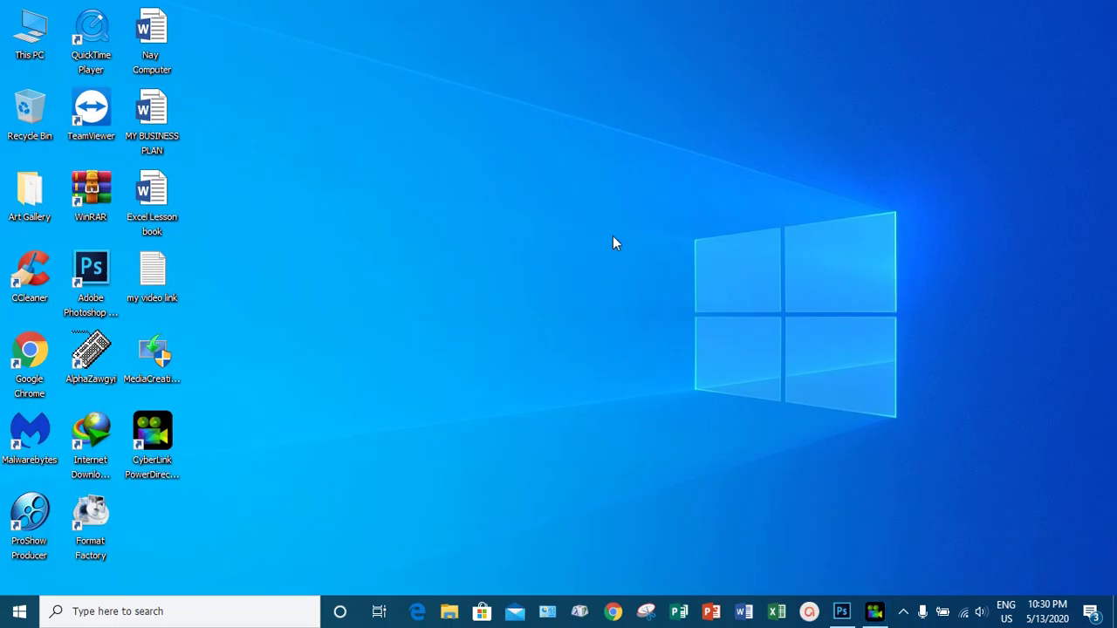